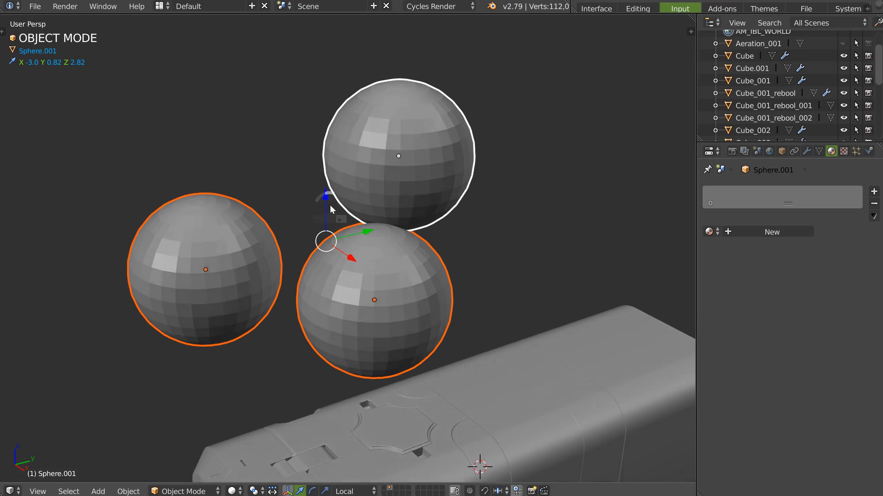
Toggle the selection of all three spheres off and on, ending with all of them selected.
{"action": "key", "text": "a"}
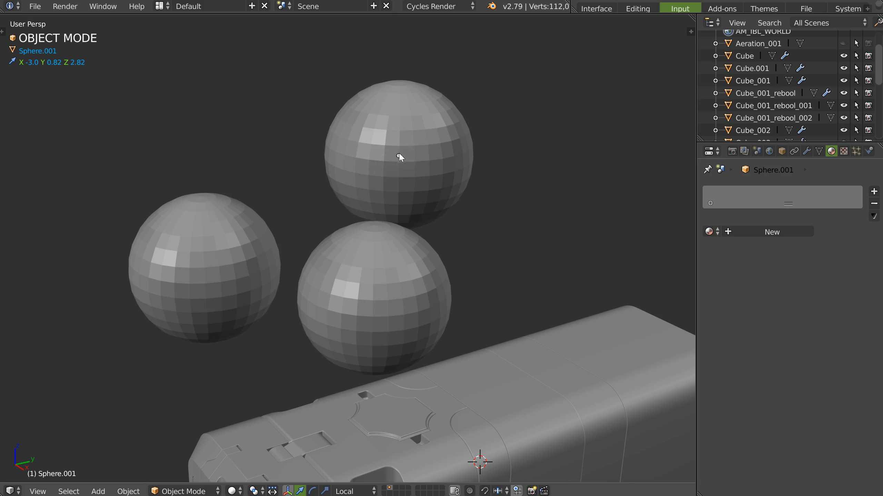
{"action": "key", "text": "a"}
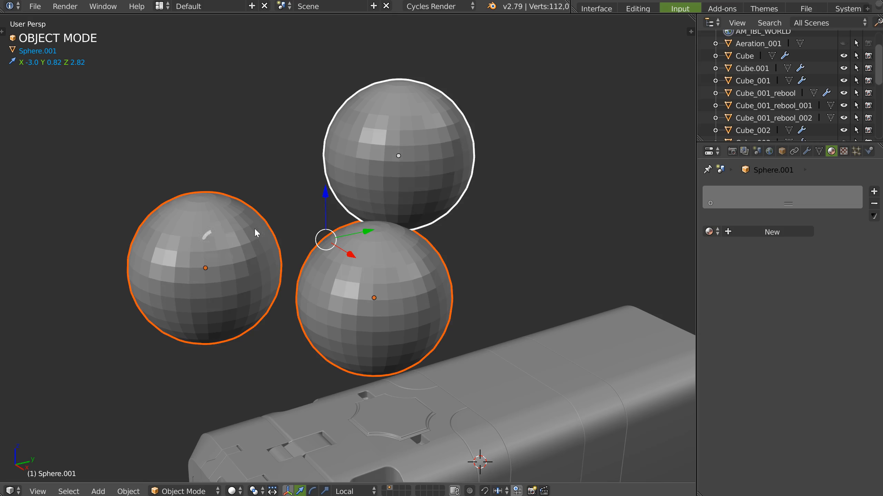
{"action": "key", "text": "a"}
{"action": "left_click", "coordinate": [376, 172]}
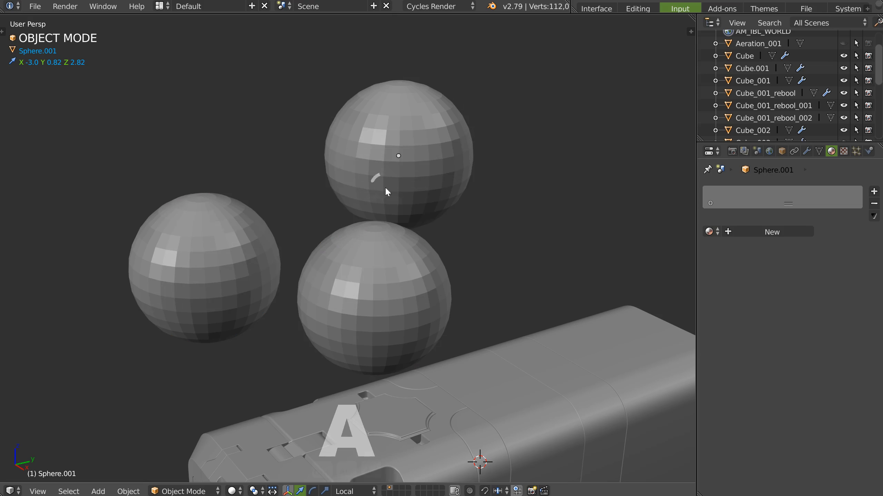
{"action": "key", "text": "a"}
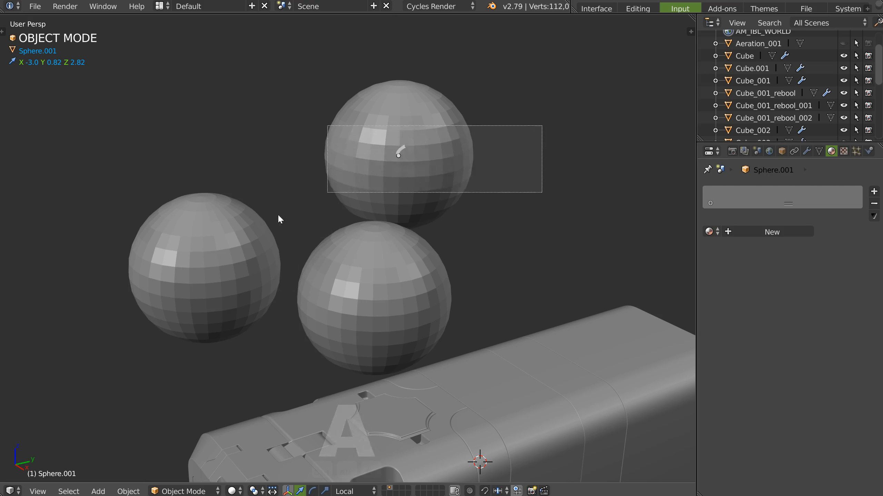
{"action": "left_click", "coordinate": [442, 159]}
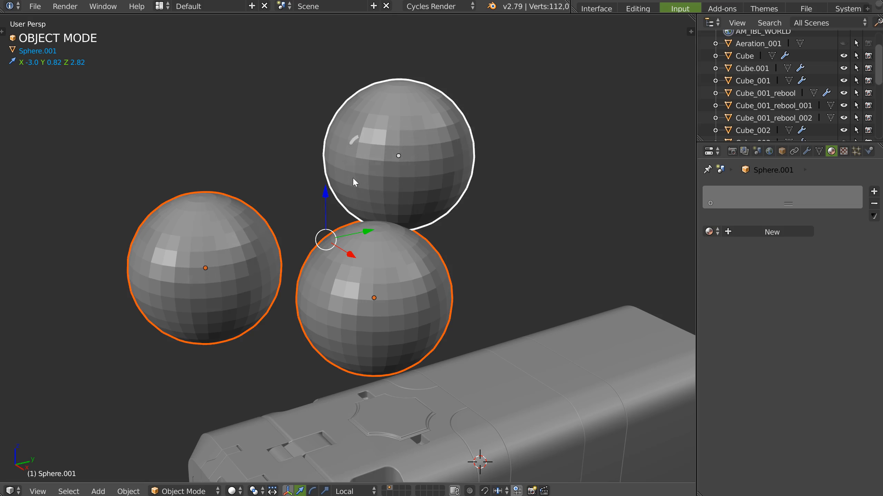
Remove the upper sphere from the selection and make the left sphere the active object.
{"action": "left_click", "coordinate": [403, 146], "text": "shift"}
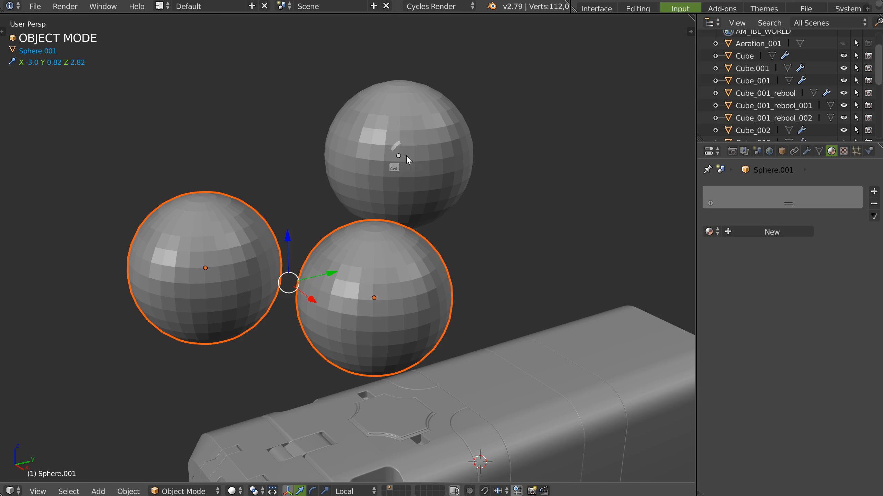
{"action": "left_click", "coordinate": [211, 272], "text": "shift"}
{"action": "middle_click_drag", "start_coordinate": [384, 137], "coordinate": [371, 177], "text": "ctrl"}
{"action": "middle_click_drag", "start_coordinate": [371, 176], "coordinate": [381, 220]}
Clear the object selection and select all three spheres again.
{"action": "key", "text": "a"}
{"action": "left_click", "coordinate": [513, 129]}
{"action": "key", "text": "a"}
{"action": "left_click", "coordinate": [498, 171]}
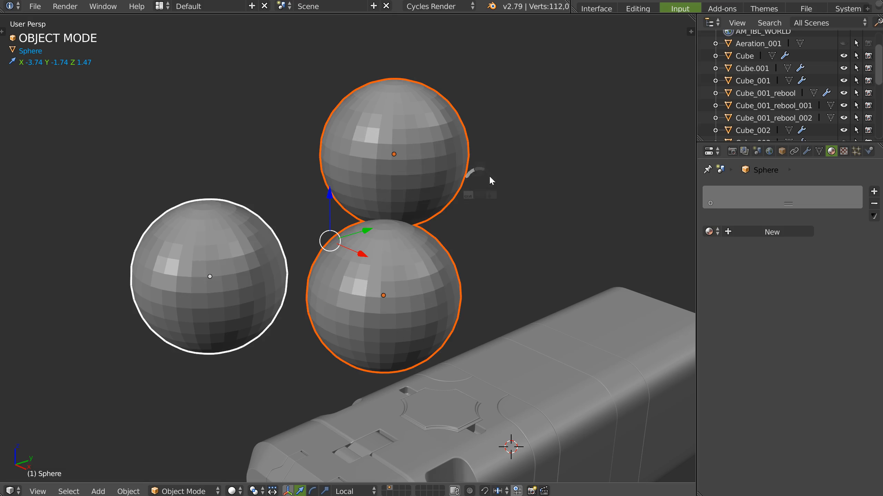
Box-select the upper, lower and left spheres one at a time, finishing with the upper sphere.
{"action": "left_click_drag", "start_coordinate": [491, 135], "coordinate": [435, 167]}
{"action": "left_click_drag", "start_coordinate": [478, 240], "coordinate": [427, 288]}
{"action": "left_click_drag", "start_coordinate": [264, 188], "coordinate": [194, 284]}
{"action": "left_click_drag", "start_coordinate": [318, 118], "coordinate": [389, 194]}
Extend the selection to the lower and left spheres with boxes, then box-deselect the upper and lower spheres.
{"action": "left_click_drag", "start_coordinate": [388, 296], "coordinate": [476, 254], "text": "shift"}
{"action": "left_click_drag", "start_coordinate": [223, 264], "coordinate": [283, 183], "text": "shift"}
{"action": "left_click_drag", "start_coordinate": [487, 202], "coordinate": [401, 183], "text": "ctrl"}
{"action": "left_click_drag", "start_coordinate": [423, 257], "coordinate": [326, 346], "text": "ctrl"}
Add the upper and lower spheres to the selection, then pick the left sphere and deselect it.
{"action": "left_click", "coordinate": [406, 181], "text": "shift"}
{"action": "left_click", "coordinate": [386, 286], "text": "shift"}
{"action": "left_click_drag", "start_coordinate": [387, 285], "coordinate": [419, 228], "text": "ctrl"}
{"action": "left_click", "coordinate": [214, 277]}
{"action": "left_click", "coordinate": [248, 273], "text": "ctrl"}
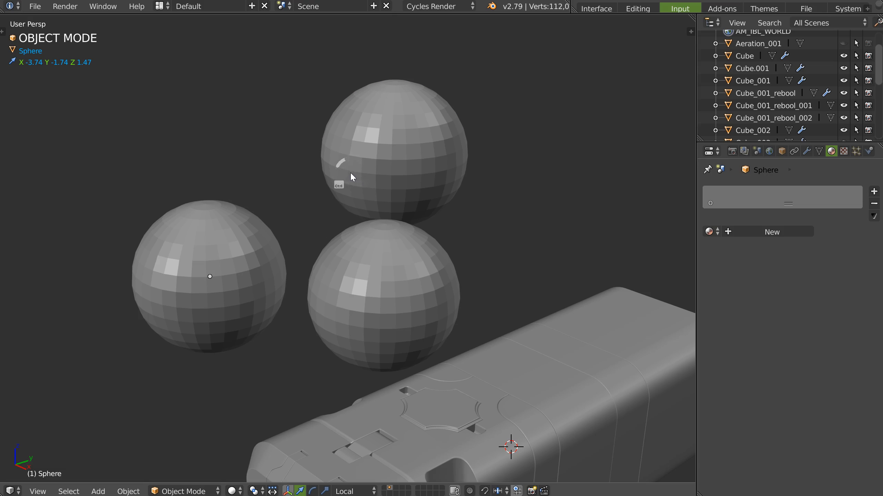
Box-select all three spheres, and change which ones are selected with further boxes and individual picks.
{"action": "middle_click_drag", "start_coordinate": [390, 159], "coordinate": [348, 201]}
{"action": "left_click_drag", "start_coordinate": [518, 147], "coordinate": [199, 308]}
{"action": "left_click_drag", "start_coordinate": [495, 221], "coordinate": [405, 173], "text": "ctrl+shift"}
{"action": "left_click_drag", "start_coordinate": [460, 284], "coordinate": [289, 334], "text": "ctrl+shift"}
{"action": "left_click_drag", "start_coordinate": [493, 146], "coordinate": [215, 295], "text": "ctrl"}
{"action": "left_click", "coordinate": [396, 167], "text": "ctrl"}
{"action": "left_click", "coordinate": [390, 298], "text": "ctrl"}
{"action": "left_click", "coordinate": [209, 296], "text": "ctrl"}
Select the upper sphere and enter Edit Mode on it with no faces selected.
{"action": "middle_click_drag", "start_coordinate": [432, 191], "coordinate": [346, 222]}
{"action": "left_click", "coordinate": [403, 180]}
{"action": "middle_click_drag", "start_coordinate": [347, 222], "coordinate": [282, 207]}
{"action": "key", "text": "Tab"}
{"action": "key", "text": "a"}
{"action": "middle_click_drag", "start_coordinate": [338, 154], "coordinate": [373, 162], "text": "shift"}
{"action": "middle_click_drag", "start_coordinate": [372, 162], "coordinate": [383, 170], "text": "shift"}
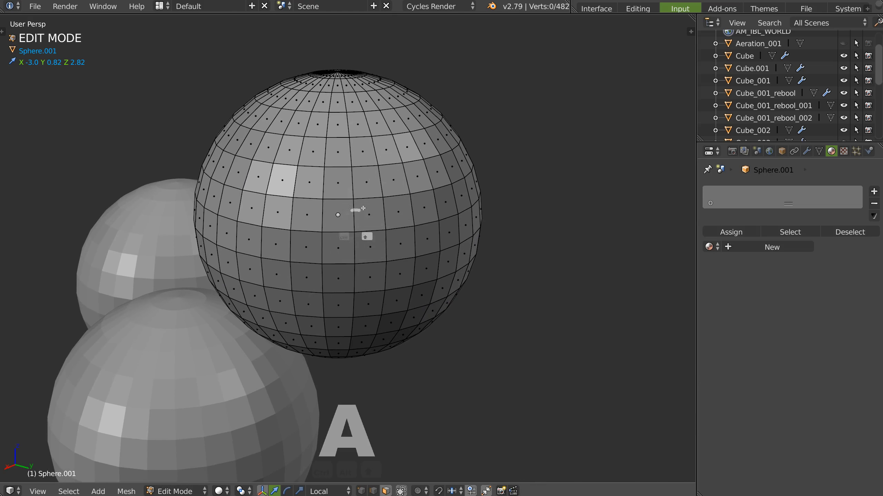
Box-select a block of front faces, then alternate between clearing the selection and picking single faces.
{"action": "left_click_drag", "start_coordinate": [397, 157], "coordinate": [294, 299]}
{"action": "left_click", "coordinate": [525, 213]}
{"action": "left_click", "coordinate": [508, 266]}
{"action": "left_click", "coordinate": [339, 273]}
{"action": "left_click", "coordinate": [505, 259]}
{"action": "left_click", "coordinate": [342, 257]}
{"action": "left_click", "coordinate": [509, 152]}
{"action": "left_click", "coordinate": [335, 219]}
Box-select a four-by-four block of front faces and add two more blocks of faces beside it.
{"action": "key", "text": "a"}
{"action": "left_click_drag", "start_coordinate": [370, 153], "coordinate": [280, 251]}
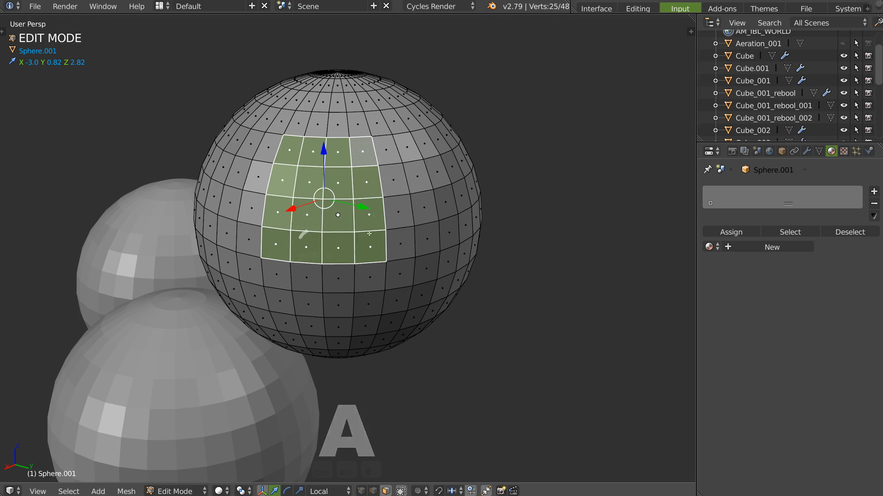
{"action": "middle_click_drag", "start_coordinate": [310, 181], "coordinate": [360, 189]}
{"action": "left_click_drag", "start_coordinate": [378, 168], "coordinate": [356, 262]}
{"action": "middle_click_drag", "start_coordinate": [356, 262], "coordinate": [344, 227]}
{"action": "left_click_drag", "start_coordinate": [376, 149], "coordinate": [312, 257], "text": "shift"}
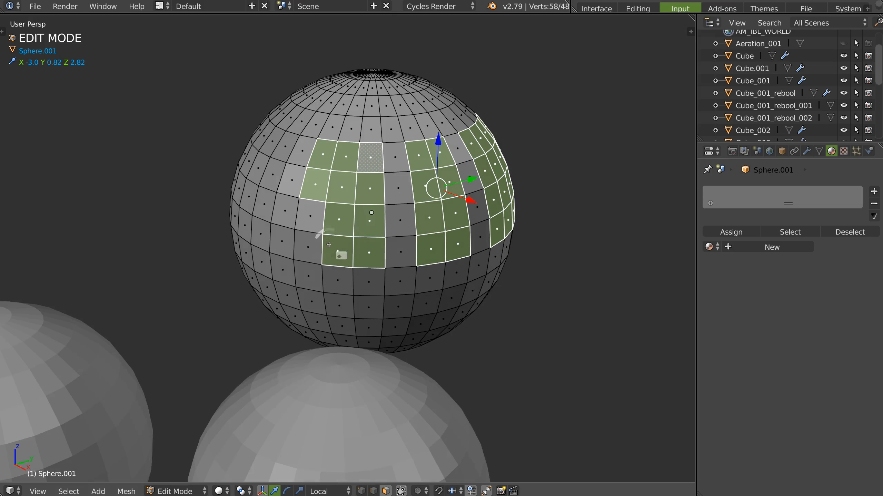
Deselect individual outer faces of the two newer blocks, leaving a two-by-two group in each.
{"action": "left_click", "coordinate": [315, 151], "text": "ctrl"}
{"action": "left_click", "coordinate": [311, 191], "text": "ctrl"}
{"action": "left_click", "coordinate": [379, 168], "text": "ctrl"}
{"action": "left_click", "coordinate": [352, 167], "text": "ctrl"}
{"action": "left_click", "coordinate": [369, 255], "text": "ctrl"}
{"action": "left_click", "coordinate": [342, 255], "text": "ctrl"}
{"action": "middle_click_drag", "start_coordinate": [467, 241], "coordinate": [431, 241]}
{"action": "left_click", "coordinate": [394, 246], "text": "ctrl"}
{"action": "left_click", "coordinate": [371, 246], "text": "ctrl"}
{"action": "left_click", "coordinate": [387, 147], "text": "ctrl"}
{"action": "left_click", "coordinate": [368, 149], "text": "ctrl"}
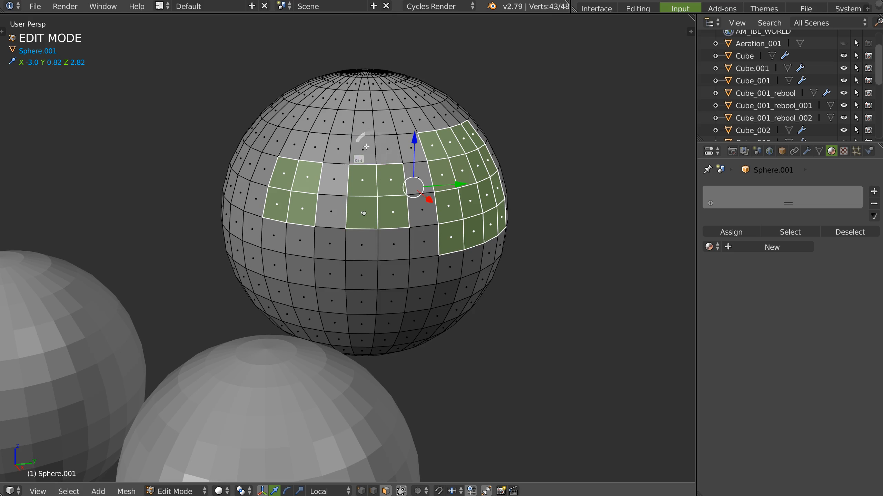
Deselect two faces of the middle group individually and remove more faces with a deselecting box.
{"action": "left_click", "coordinate": [398, 214], "text": "ctrl"}
{"action": "left_click", "coordinate": [395, 184], "text": "ctrl"}
{"action": "middle_click_drag", "start_coordinate": [520, 274], "coordinate": [461, 270]}
{"action": "left_click_drag", "start_coordinate": [452, 271], "coordinate": [329, 237], "text": "ctrl"}
{"action": "middle_click_drag", "start_coordinate": [324, 230], "coordinate": [395, 230]}
Select three rectangular regions of faces around the sphere by picking two opposite corner faces for each.
{"action": "left_click", "coordinate": [406, 176]}
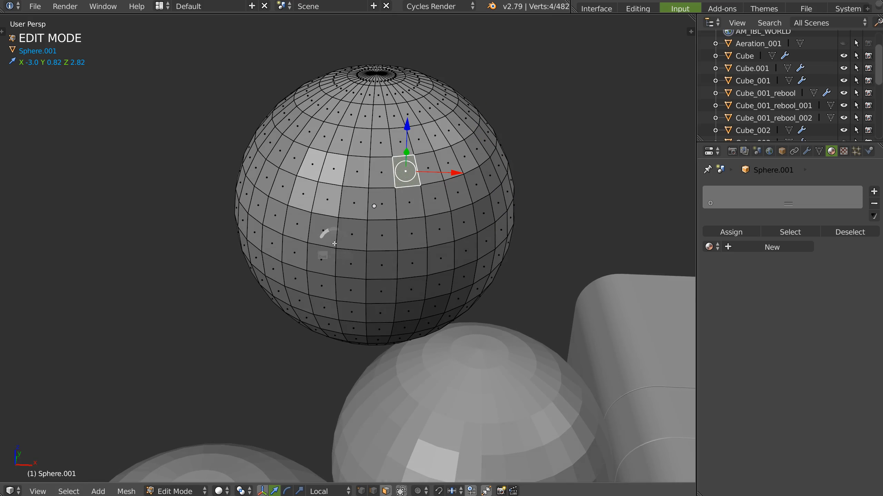
{"action": "left_click", "coordinate": [318, 226], "text": "ctrl+shift"}
{"action": "middle_click_drag", "start_coordinate": [318, 226], "coordinate": [363, 219]}
{"action": "left_click", "coordinate": [373, 143], "text": "shift"}
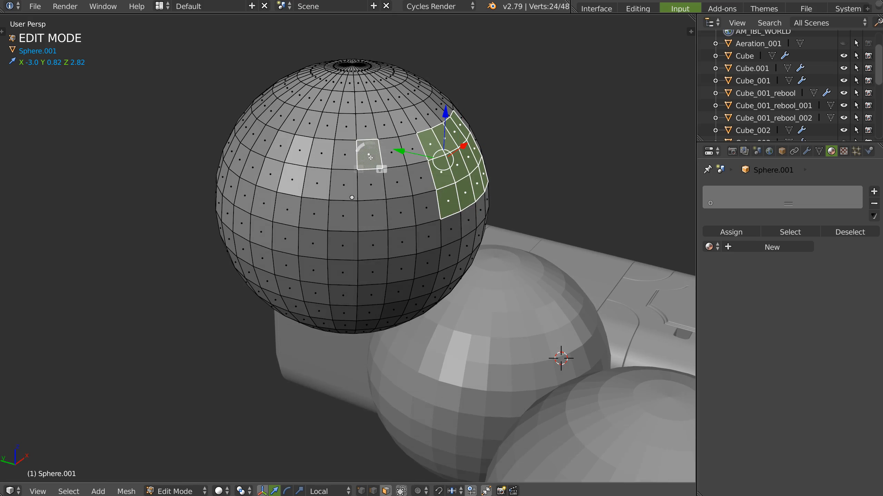
{"action": "left_click", "coordinate": [264, 208], "text": "ctrl+shift"}
{"action": "middle_click_drag", "start_coordinate": [308, 206], "coordinate": [344, 200]}
{"action": "left_click", "coordinate": [282, 150], "text": "shift"}
{"action": "middle_click_drag", "start_coordinate": [284, 198], "coordinate": [372, 200]}
{"action": "left_click", "coordinate": [299, 219], "text": "ctrl+shift"}
Start a new selection from one face and extend it through successive corner faces into a winding path around the sphere.
{"action": "left_click", "coordinate": [355, 193]}
{"action": "middle_click_drag", "start_coordinate": [362, 251], "coordinate": [364, 244]}
{"action": "left_click", "coordinate": [358, 273], "text": "ctrl+shift"}
{"action": "left_click", "coordinate": [274, 275], "text": "ctrl+shift"}
{"action": "left_click", "coordinate": [273, 188], "text": "ctrl+shift"}
{"action": "middle_click_drag", "start_coordinate": [215, 201], "coordinate": [258, 204]}
{"action": "left_click", "coordinate": [274, 198], "text": "ctrl+shift"}
{"action": "left_click", "coordinate": [286, 118], "text": "ctrl+shift"}
{"action": "middle_click_drag", "start_coordinate": [405, 169], "coordinate": [288, 164]}
{"action": "left_click", "coordinate": [354, 130], "text": "ctrl+shift"}
{"action": "left_click", "coordinate": [362, 170], "text": "ctrl+shift"}
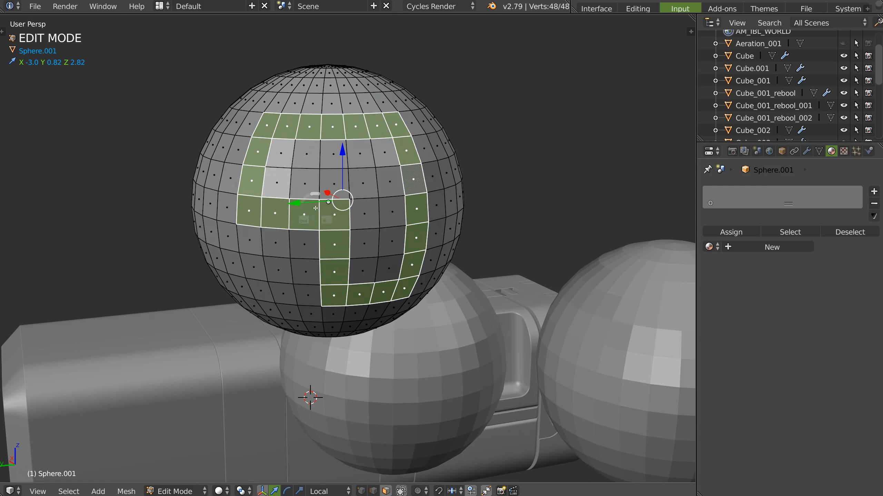
Start a new face selection as a horizontal row across the upper part of the sphere.
{"action": "middle_click_drag", "start_coordinate": [423, 190], "coordinate": [342, 178]}
{"action": "left_click", "coordinate": [329, 142]}
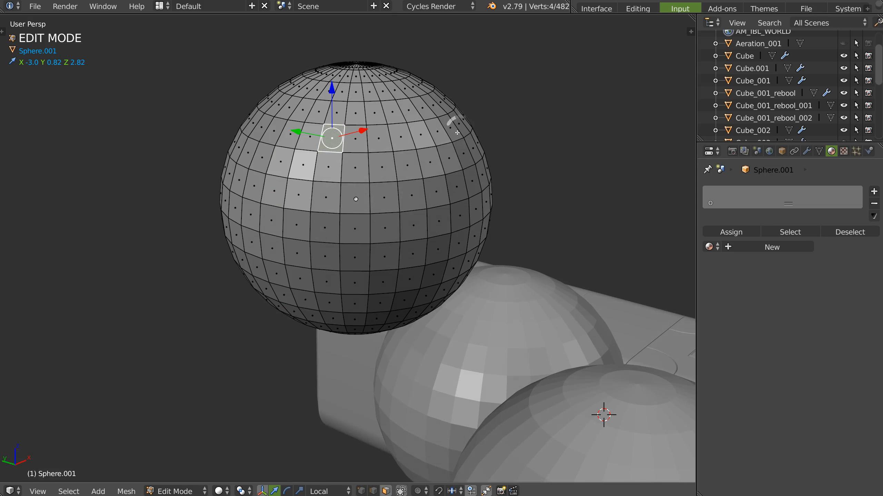
{"action": "left_click", "coordinate": [436, 132], "text": "ctrl"}
{"action": "middle_click_drag", "start_coordinate": [448, 186], "coordinate": [394, 190]}
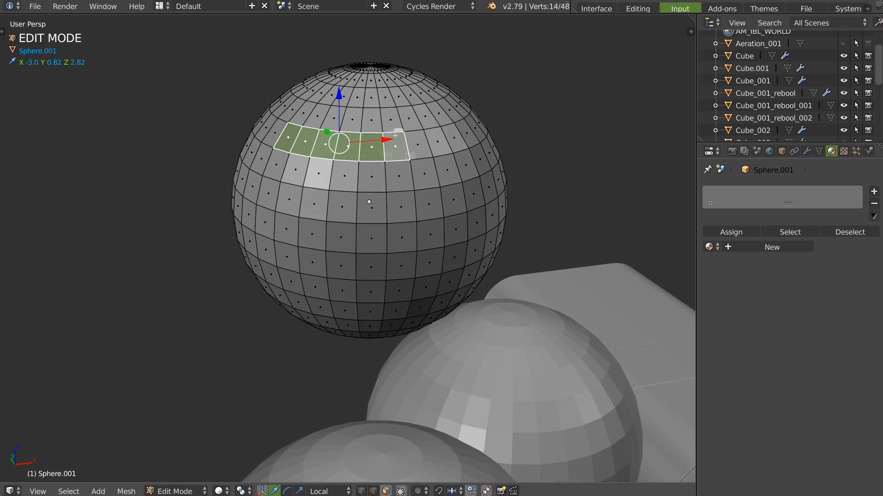
{"action": "left_click", "coordinate": [273, 160]}
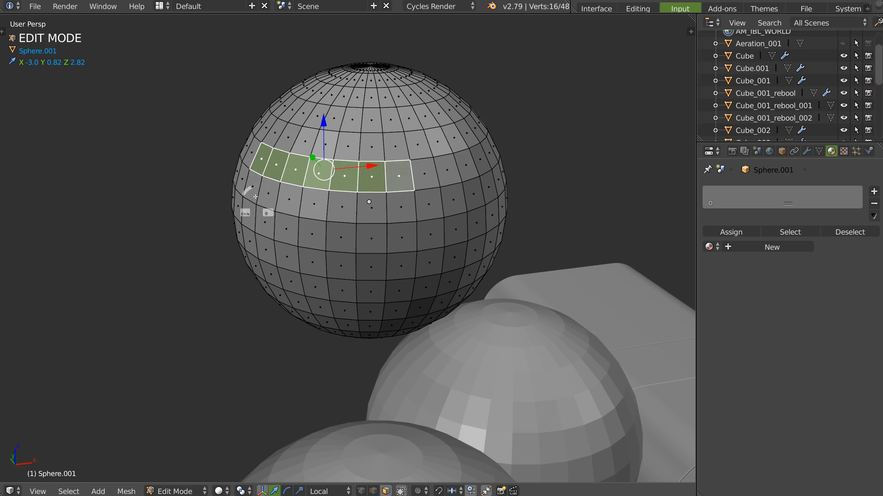
Extend the row of faces into a connected path running down, back across and up the sphere.
{"action": "middle_click_drag", "start_coordinate": [411, 257], "coordinate": [411, 241]}
{"action": "left_click", "coordinate": [408, 271], "text": "ctrl"}
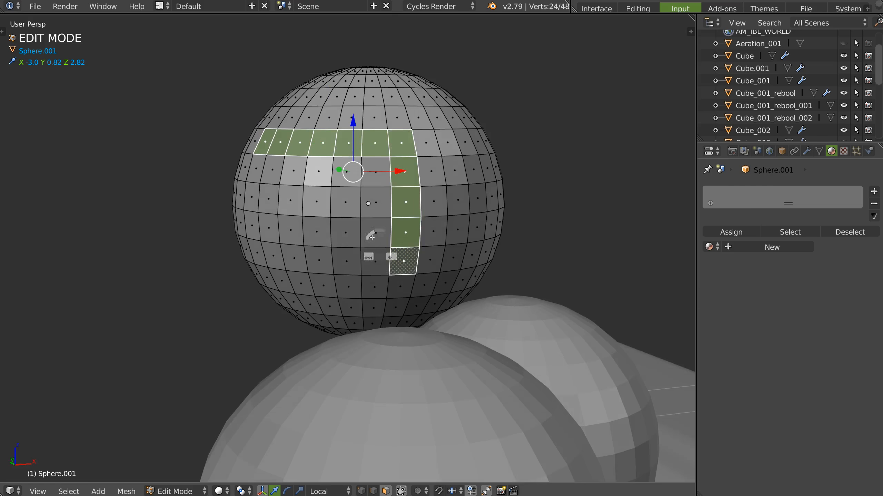
{"action": "middle_click_drag", "start_coordinate": [347, 258], "coordinate": [367, 262]}
{"action": "left_click", "coordinate": [331, 261], "text": "ctrl"}
{"action": "left_click", "coordinate": [335, 206], "text": "ctrl"}
{"action": "middle_click_drag", "start_coordinate": [296, 209], "coordinate": [320, 209]}
{"action": "left_click", "coordinate": [322, 202], "text": "ctrl"}
{"action": "left_click", "coordinate": [322, 148], "text": "ctrl"}
{"action": "middle_click_drag", "start_coordinate": [425, 170], "coordinate": [370, 107]}
{"action": "middle_click_drag", "start_coordinate": [310, 186], "coordinate": [375, 192]}
Clear the face path and box-select across the top of the sphere.
{"action": "key", "text": "a"}
{"action": "middle_click_drag", "start_coordinate": [466, 218], "coordinate": [465, 105]}
{"action": "left_click_drag", "start_coordinate": [537, 33], "coordinate": [219, 144]}
{"action": "middle_click_drag", "start_coordinate": [420, 164], "coordinate": [408, 206]}
{"action": "key", "text": "Tab"}
{"action": "left_click", "coordinate": [323, 165]}
{"action": "middle_click_drag", "start_coordinate": [323, 165], "coordinate": [409, 125]}
Box-select different areas across the top and side of the sphere, clearing the selection before each box.
{"action": "key", "text": "a"}
{"action": "left_click_drag", "start_coordinate": [504, 40], "coordinate": [214, 129]}
{"action": "middle_click_drag", "start_coordinate": [299, 155], "coordinate": [419, 148]}
{"action": "key", "text": "a"}
{"action": "left_click_drag", "start_coordinate": [535, 104], "coordinate": [449, 310]}
{"action": "middle_click_drag", "start_coordinate": [570, 77], "coordinate": [527, 85]}
{"action": "key", "text": "a"}
{"action": "left_click_drag", "start_coordinate": [526, 46], "coordinate": [271, 98]}
{"action": "middle_click_drag", "start_coordinate": [270, 99], "coordinate": [347, 132]}
Select a U-shaped path of faces on the sphere's side through four corner faces.
{"action": "left_click", "coordinate": [377, 130]}
{"action": "left_click", "coordinate": [386, 249], "text": "ctrl"}
{"action": "left_click", "coordinate": [271, 244], "text": "ctrl"}
{"action": "left_click", "coordinate": [294, 135], "text": "ctrl"}
{"action": "middle_click_drag", "start_coordinate": [293, 135], "coordinate": [316, 189]}
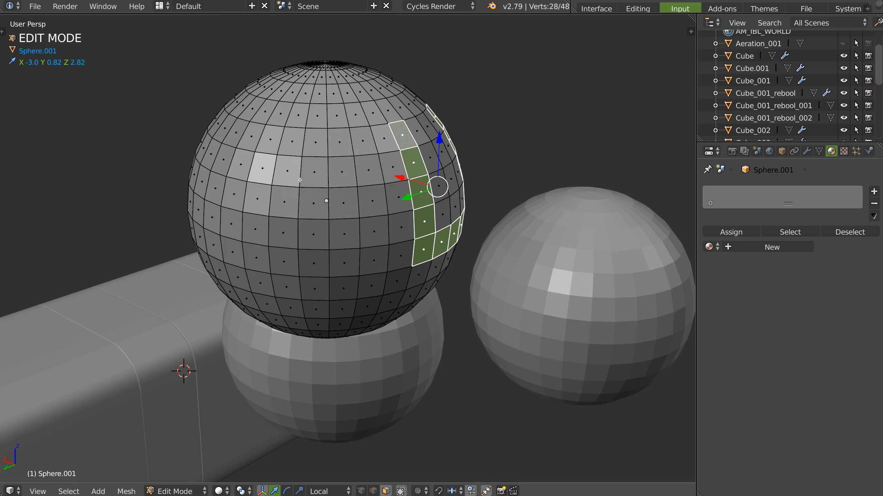
Use Circle Select to paint a vertical strip and an upper horizontal strip of faces on the sphere.
{"action": "key", "text": "c"}
{"action": "key", "text": "c"}
{"action": "mouse_move", "coordinate": [259, 140]}
{"action": "left_mouse_down"}
{"action": "mouse_move", "coordinate": [400, 134]}
{"action": "mouse_move", "coordinate": [233, 146]}
{"action": "mouse_move", "coordinate": [227, 228]}
{"action": "left_mouse_up"}
{"action": "middle_click_drag", "start_coordinate": [278, 217], "coordinate": [333, 201]}
{"action": "mouse_move", "coordinate": [244, 158]}
{"action": "left_mouse_down"}
{"action": "mouse_move", "coordinate": [285, 146]}
{"action": "mouse_move", "coordinate": [343, 153]}
{"action": "left_mouse_up"}
{"action": "middle_click_drag", "start_coordinate": [278, 210], "coordinate": [334, 210]}
Use Circle Select to paint further horizontal strokes of faces across the lower and middle parts of the sphere.
{"action": "key", "text": "c"}
{"action": "left_click_drag", "start_coordinate": [289, 247], "coordinate": [351, 245]}
{"action": "middle_click_drag", "start_coordinate": [278, 206], "coordinate": [343, 203]}
{"action": "key", "text": "c"}
{"action": "left_click_drag", "start_coordinate": [310, 185], "coordinate": [377, 194]}
{"action": "middle_click_drag", "start_coordinate": [313, 209], "coordinate": [360, 195]}
{"action": "middle_click_drag", "start_coordinate": [347, 202], "coordinate": [278, 198]}
Use Circle Select to brush all the painted faces out of the selection.
{"action": "key", "text": "c"}
{"action": "middle_click_drag", "start_coordinate": [310, 120], "coordinate": [425, 121]}
{"action": "middle_click_drag", "start_coordinate": [366, 209], "coordinate": [310, 194]}
{"action": "key", "text": "c"}
{"action": "mouse_move", "coordinate": [308, 162]}
{"action": "middle_mouse_down"}
{"action": "mouse_move", "coordinate": [315, 233]}
{"action": "mouse_move", "coordinate": [409, 127]}
{"action": "middle_mouse_up"}
{"action": "middle_click_drag", "start_coordinate": [415, 164], "coordinate": [370, 129]}
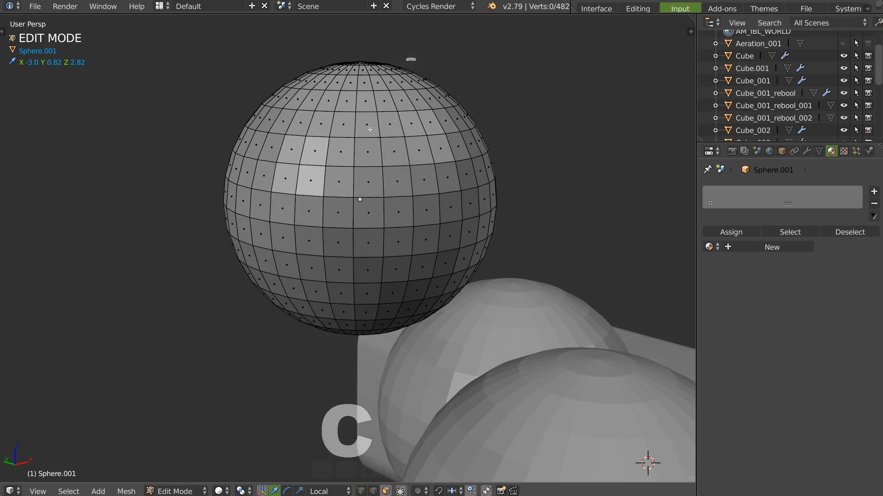
Select a face path down and across the sphere, then fill out the four-row area with Circle Select.
{"action": "left_click", "coordinate": [366, 125]}
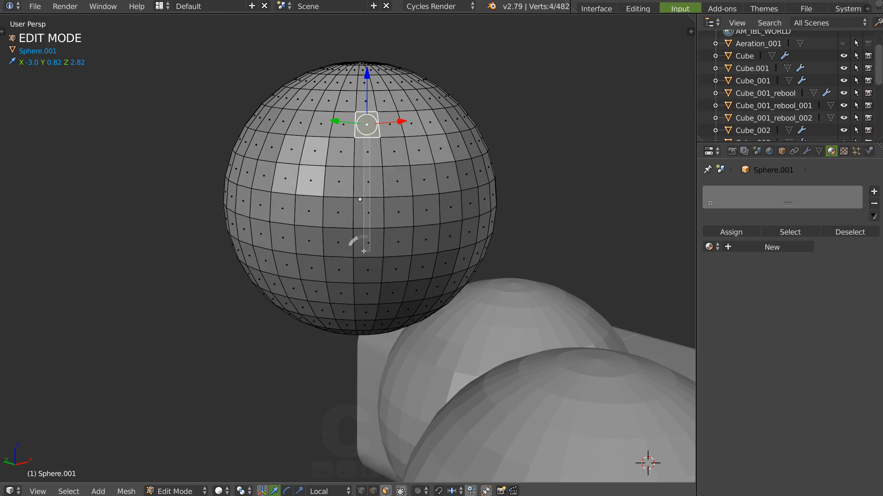
{"action": "left_click", "coordinate": [369, 247], "text": "ctrl"}
{"action": "middle_click_drag", "start_coordinate": [338, 217], "coordinate": [359, 215]}
{"action": "left_click", "coordinate": [273, 235], "text": "ctrl"}
{"action": "middle_click_drag", "start_coordinate": [274, 235], "coordinate": [350, 221]}
{"action": "key", "text": "c"}
{"action": "mouse_move", "coordinate": [379, 227]}
{"action": "left_mouse_down"}
{"action": "mouse_move", "coordinate": [247, 226]}
{"action": "mouse_move", "coordinate": [258, 154]}
{"action": "mouse_move", "coordinate": [299, 139]}
{"action": "mouse_move", "coordinate": [351, 142]}
{"action": "mouse_move", "coordinate": [438, 172]}
{"action": "left_mouse_up"}
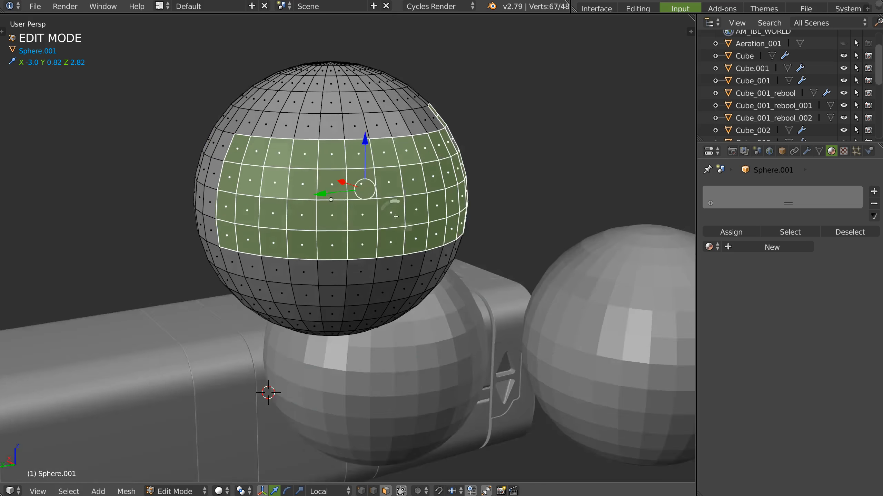
Add the row of faces directly above the painted area as a path between its two end faces.
{"action": "middle_click_drag", "start_coordinate": [395, 217], "coordinate": [398, 219]}
{"action": "left_click", "coordinate": [431, 118], "text": "shift"}
{"action": "left_click", "coordinate": [253, 124], "text": "ctrl"}
{"action": "middle_click_drag", "start_coordinate": [351, 184], "coordinate": [367, 193]}
{"action": "scroll", "coordinate": [334, 164], "scroll_direction": "down", "scroll_amount": 4}
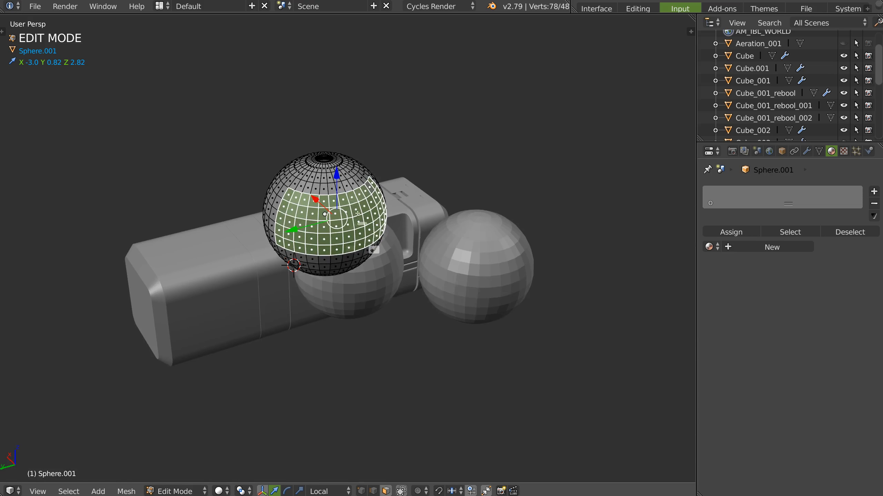
Return to Object Mode and box-select different groups of objects among the spheres and the long body from several view angles.
{"action": "key", "text": "Tab"}
{"action": "middle_click_drag", "start_coordinate": [374, 243], "coordinate": [382, 199]}
{"action": "left_click_drag", "start_coordinate": [513, 225], "coordinate": [351, 296]}
{"action": "middle_click_drag", "start_coordinate": [242, 221], "coordinate": [228, 226]}
{"action": "left_click_drag", "start_coordinate": [216, 225], "coordinate": [178, 273]}
{"action": "left_click_drag", "start_coordinate": [371, 143], "coordinate": [321, 168]}
{"action": "left_click_drag", "start_coordinate": [556, 226], "coordinate": [469, 262]}
{"action": "middle_click_drag", "start_coordinate": [419, 276], "coordinate": [491, 270]}
{"action": "left_click", "coordinate": [469, 282], "text": "shift"}
{"action": "middle_click_drag", "start_coordinate": [388, 312], "coordinate": [528, 269]}
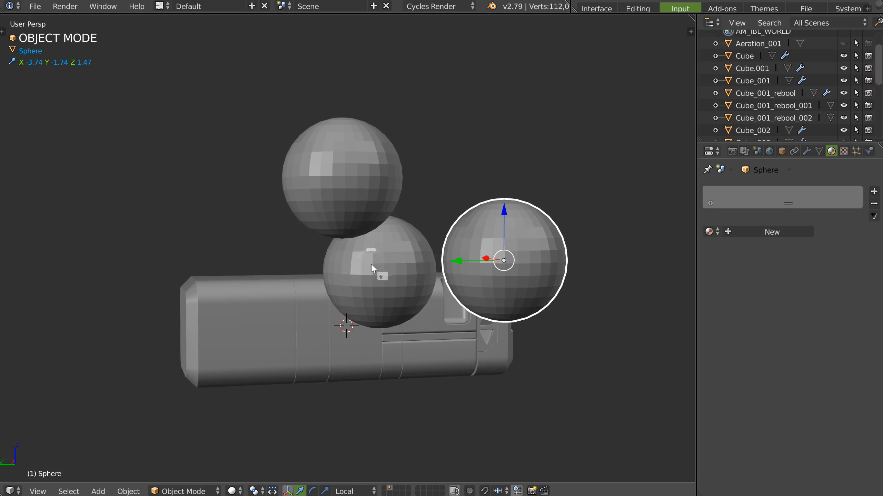
Select single objects in turn, then add the spheres and the parts of the long body to the selection.
{"action": "left_click", "coordinate": [231, 313]}
{"action": "left_click", "coordinate": [320, 186]}
{"action": "left_click", "coordinate": [453, 268]}
{"action": "left_click_drag", "start_coordinate": [575, 203], "coordinate": [290, 350], "text": "shift"}
{"action": "left_click", "coordinate": [325, 319], "text": "shift"}
{"action": "left_click", "coordinate": [452, 364], "text": "shift"}
{"action": "left_click", "coordinate": [496, 366], "text": "shift"}
{"action": "middle_click_drag", "start_coordinate": [496, 369], "coordinate": [335, 261]}
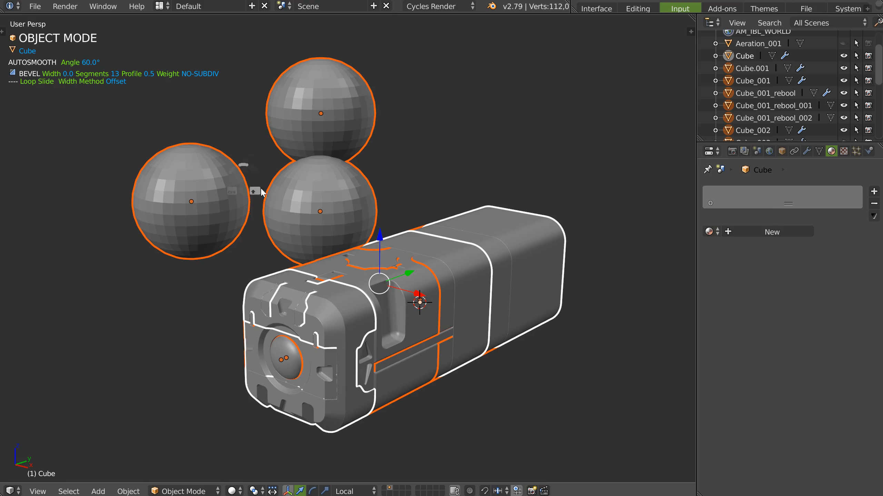
Extend the selection over each of the three spheres again, keeping everything selected and making the upper sphere active.
{"action": "middle_click_drag", "start_coordinate": [329, 197], "coordinate": [232, 139]}
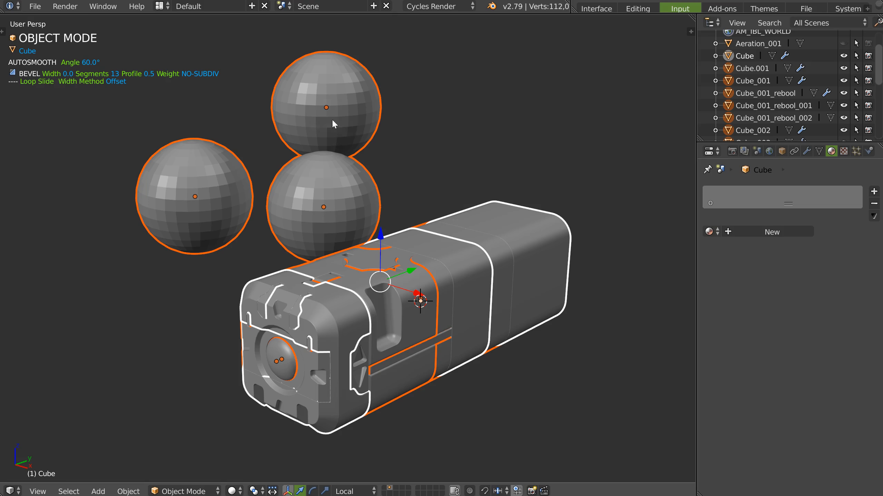
{"action": "double_click", "coordinate": [317, 210], "text": "shift"}
{"action": "double_click", "coordinate": [364, 84], "text": "shift"}
{"action": "double_click", "coordinate": [222, 190], "text": "shift"}
{"action": "left_click", "coordinate": [324, 202], "text": "shift"}
{"action": "left_click", "coordinate": [218, 199], "text": "shift"}
{"action": "left_click", "coordinate": [349, 118], "text": "shift"}
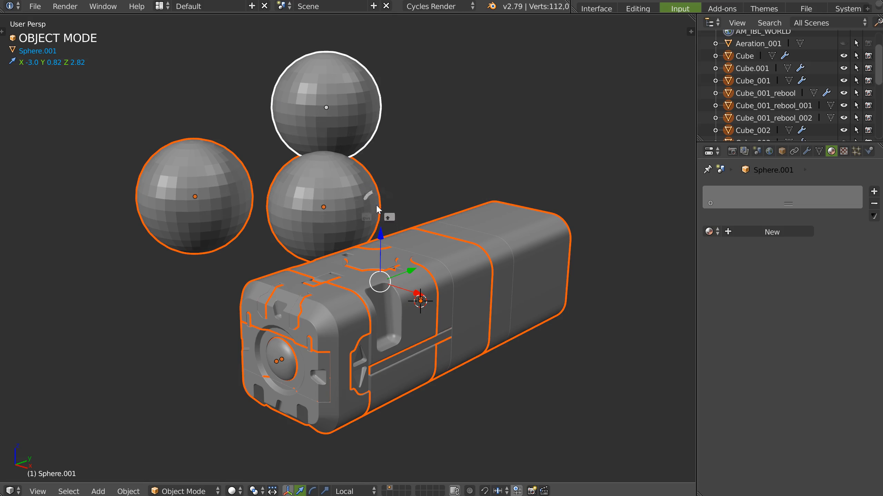
Switch to the browser and read the forum post on selection shortcuts and its Imgur gallery of keymap settings.
{"action": "scroll", "coordinate": [319, 209], "scroll_direction": "up", "scroll_amount": 1}
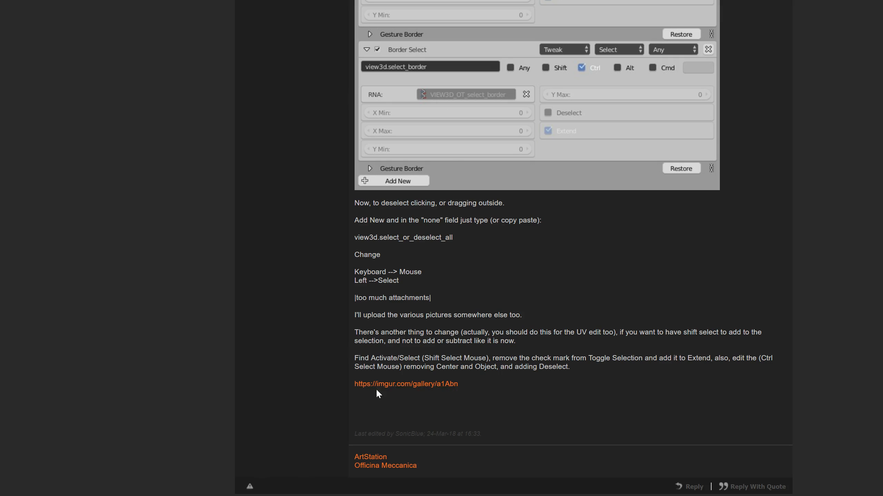
{"action": "middle_click", "coordinate": [174, 201]}
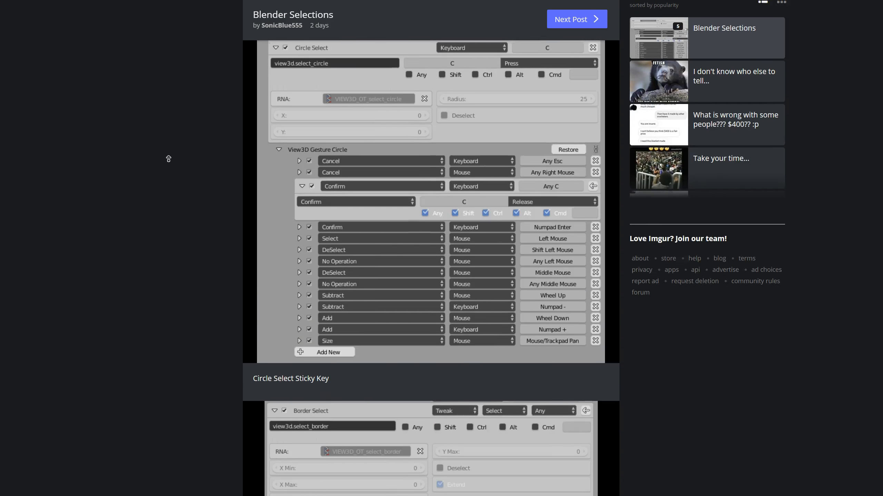
{"action": "middle_click", "coordinate": [167, 162]}
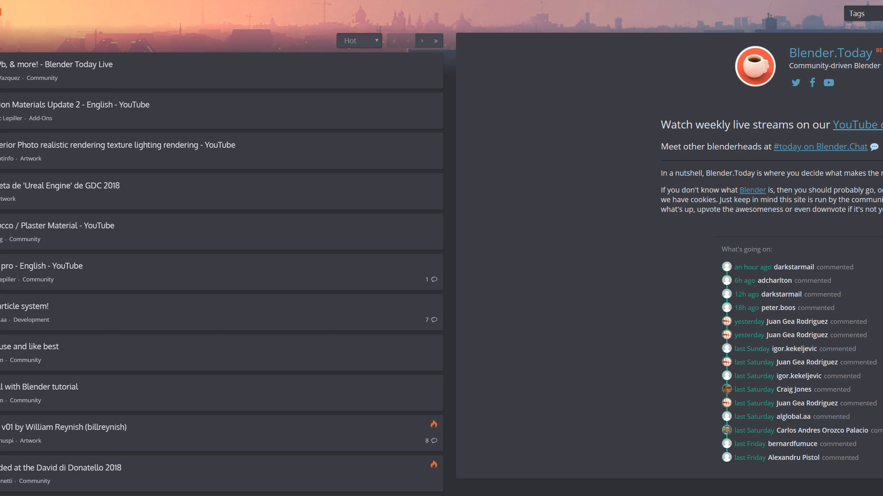
Open the Blender website and download the Windows 64 bit .zip version of Blender 2.79b.
{"action": "type", "text": "blend"}
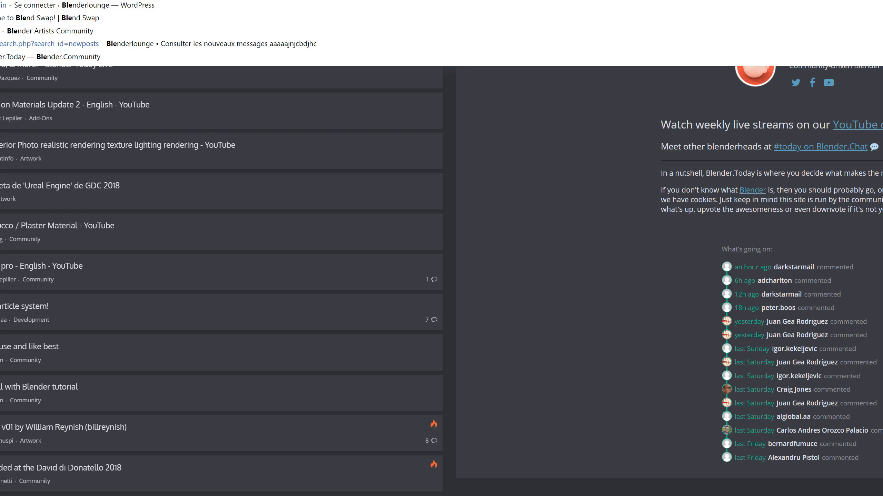
{"action": "key", "text": "Return"}
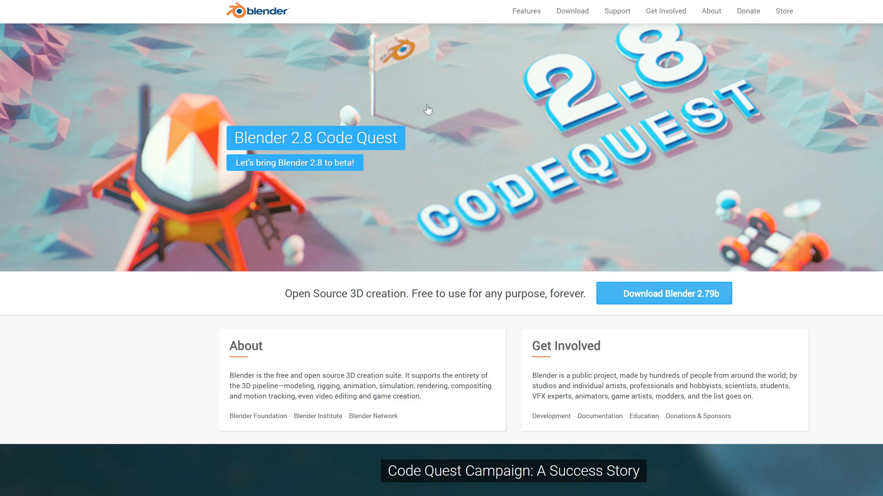
{"action": "left_click", "coordinate": [659, 293]}
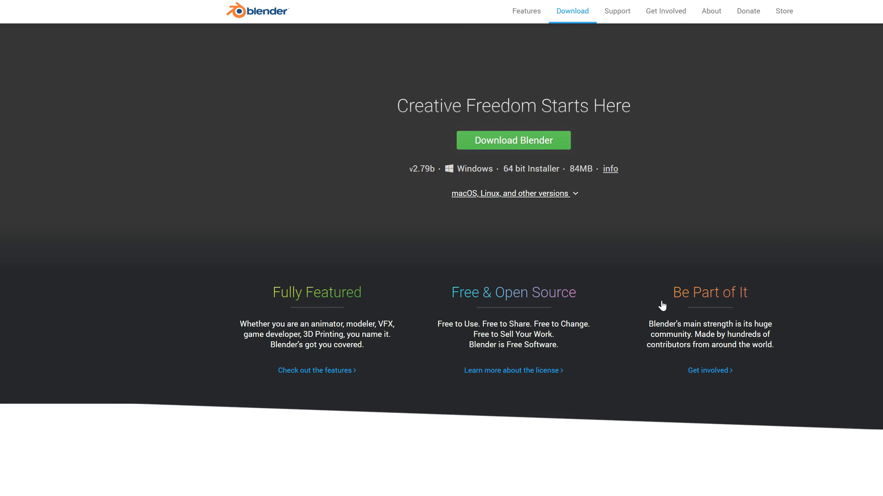
{"action": "left_click", "coordinate": [508, 197]}
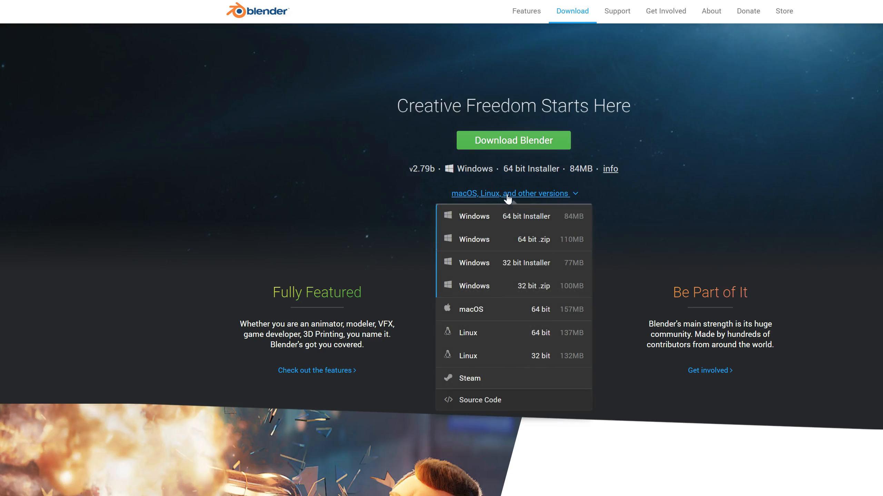
{"action": "left_click", "coordinate": [531, 241]}
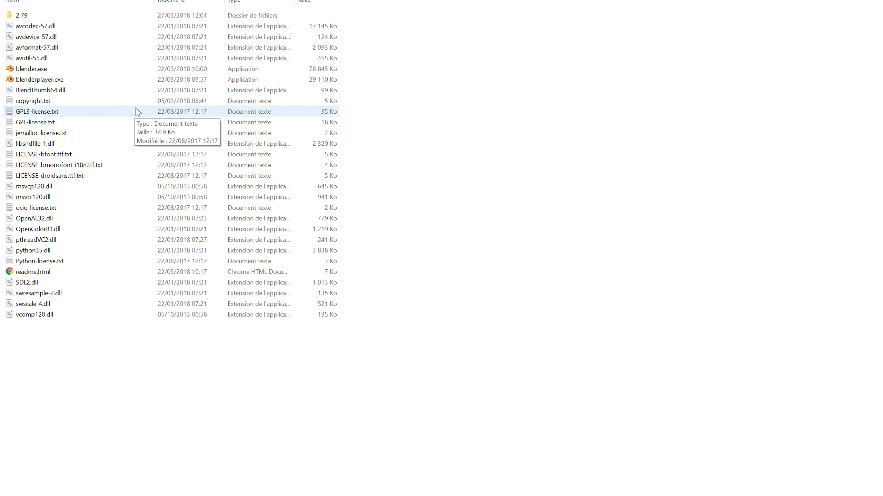
Create a folder named config inside the 2.79 folder of the extracted Blender, then return to the parent folders.
{"action": "double_click", "coordinate": [24, 19]}
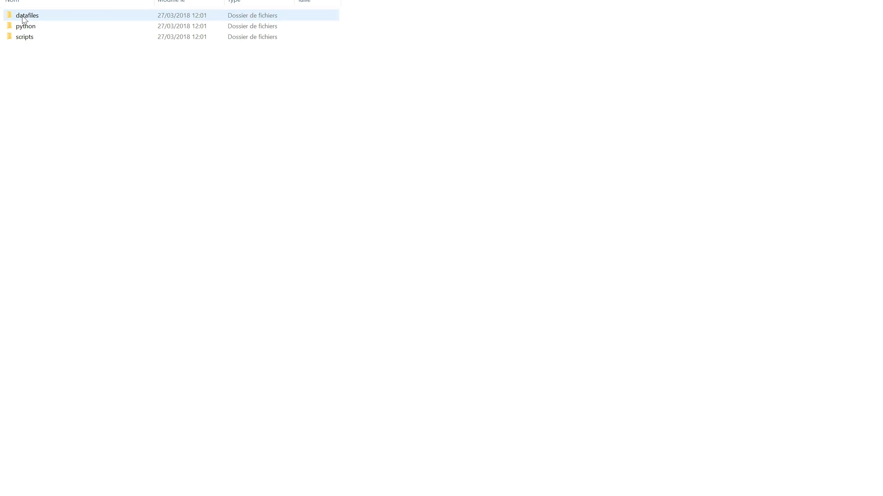
{"action": "right_click", "coordinate": [91, 97]}
{"action": "mouse_move", "coordinate": [52, 221]}
{"action": "left_click", "coordinate": [108, 223]}
{"action": "type", "text": "config"}
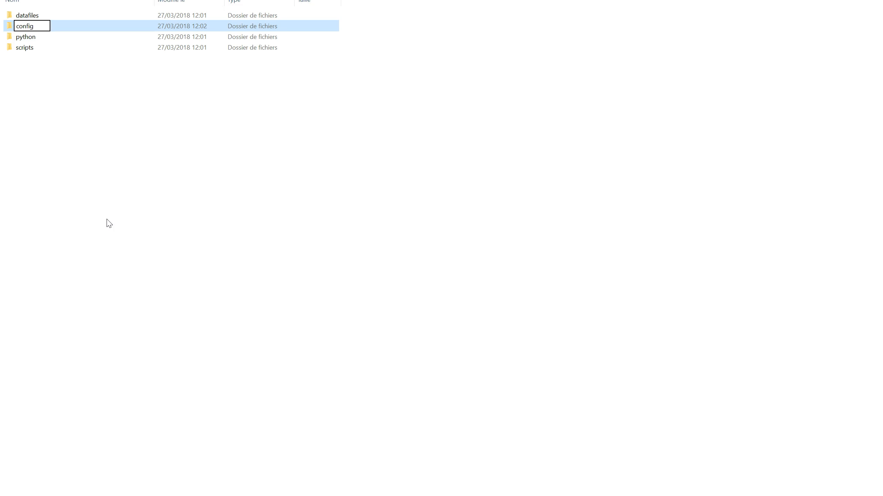
{"action": "key", "text": "Return"}
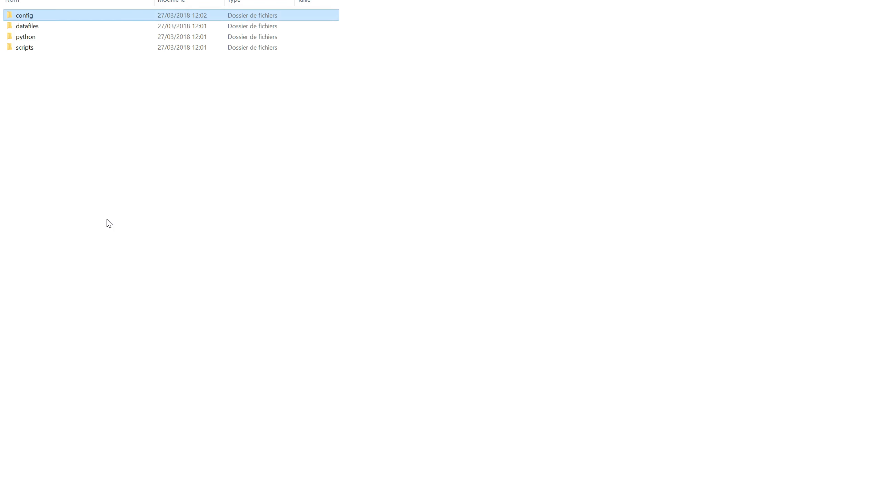
{"action": "key", "text": "Return"}
{"action": "key", "text": "alt+Up"}
{"action": "key", "text": "alt+Up"}
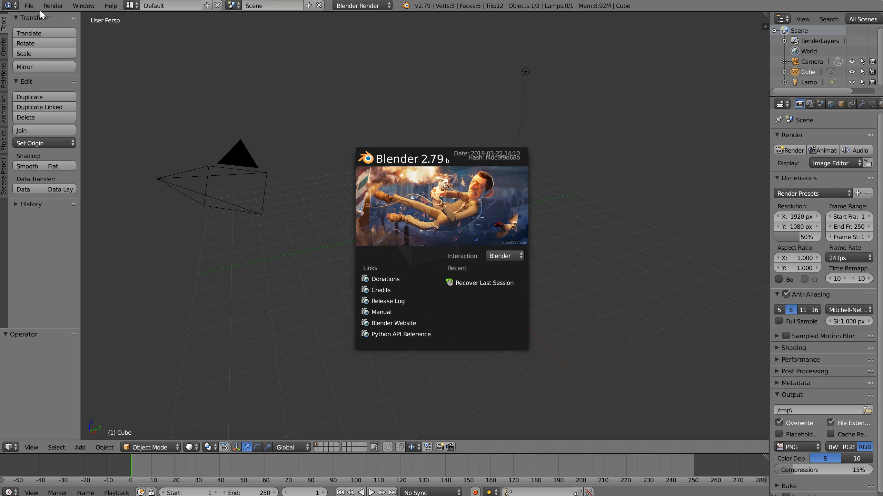
Dismiss the splash screen of the newly started Blender 2.79b and open the User Preferences.
{"action": "left_click", "coordinate": [30, 6]}
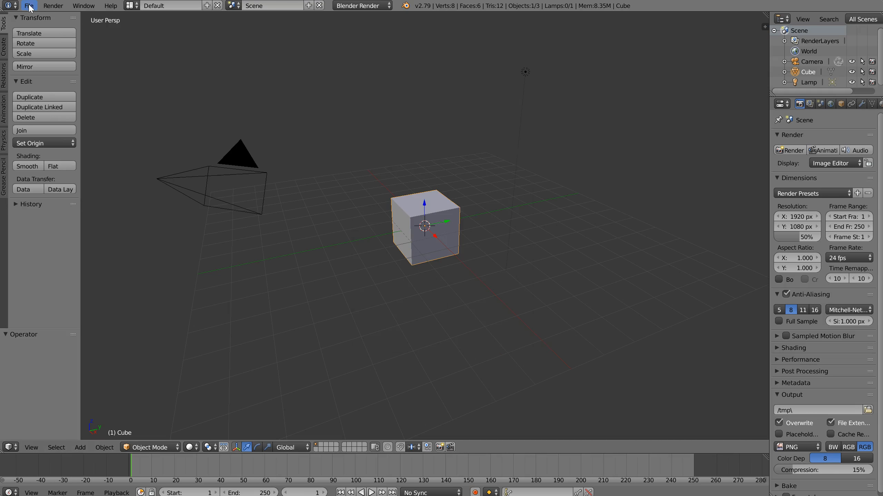
{"action": "left_click", "coordinate": [30, 6]}
{"action": "left_click", "coordinate": [72, 120]}
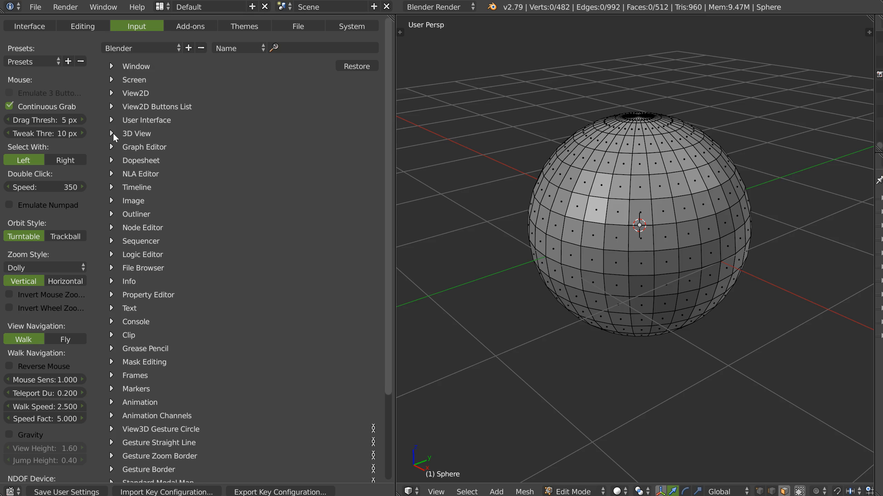
In the input preferences, expand 3D View (Global), the Circle Select entry and its View3D Gesture Circle keymap.
{"action": "left_click", "coordinate": [112, 134]}
{"action": "left_click", "coordinate": [120, 147]}
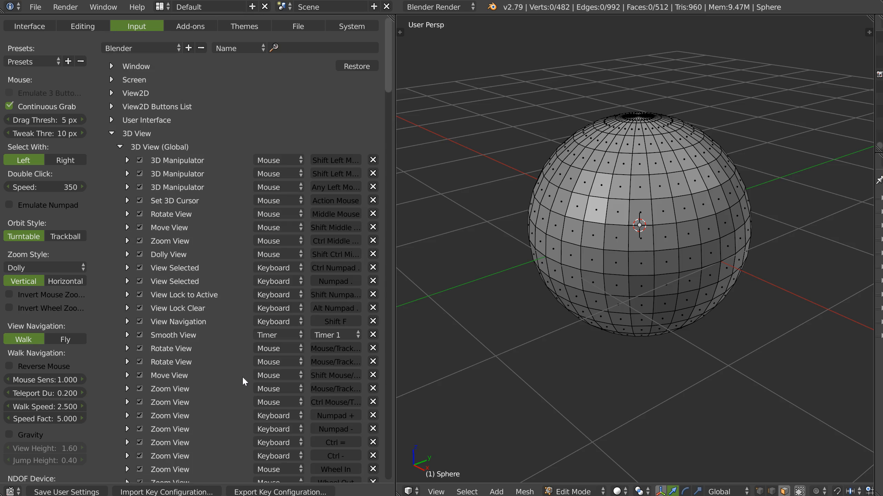
{"action": "scroll", "coordinate": [243, 381], "scroll_direction": "down", "scroll_amount": 20}
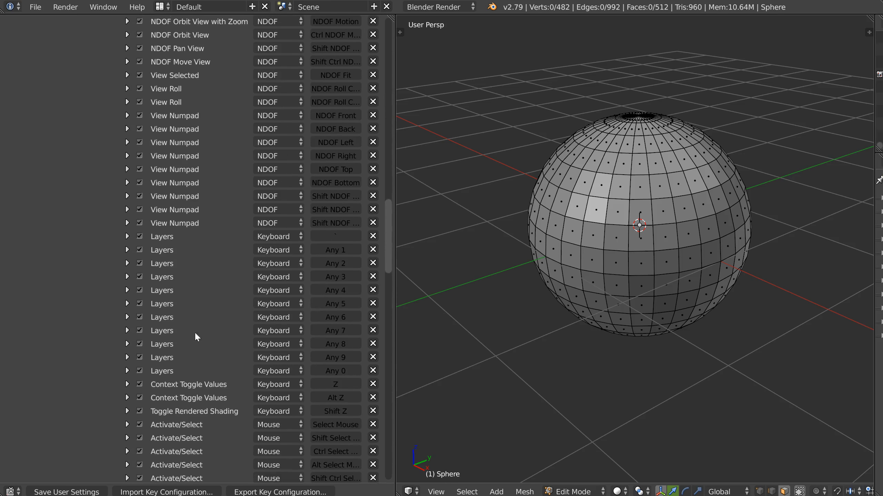
{"action": "scroll", "coordinate": [197, 337], "scroll_direction": "down", "scroll_amount": 15}
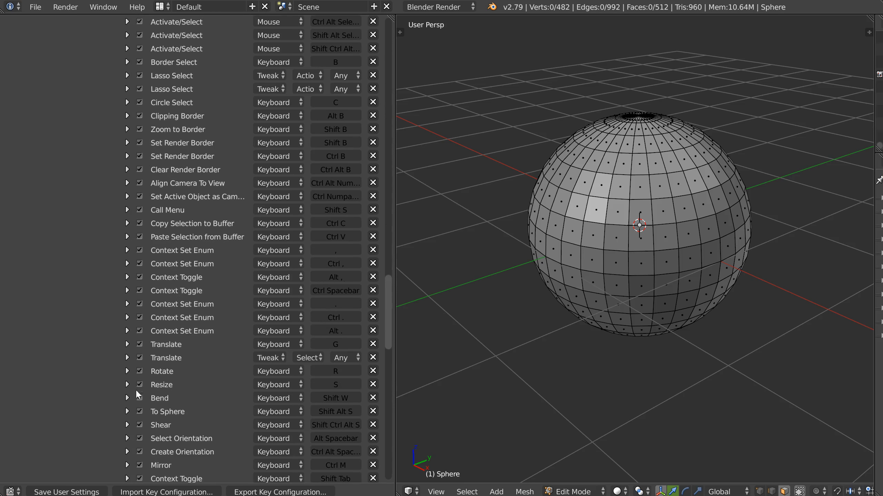
{"action": "scroll", "coordinate": [115, 306], "scroll_direction": "down", "scroll_amount": 15}
{"action": "scroll", "coordinate": [136, 195], "scroll_direction": "up", "scroll_amount": 13}
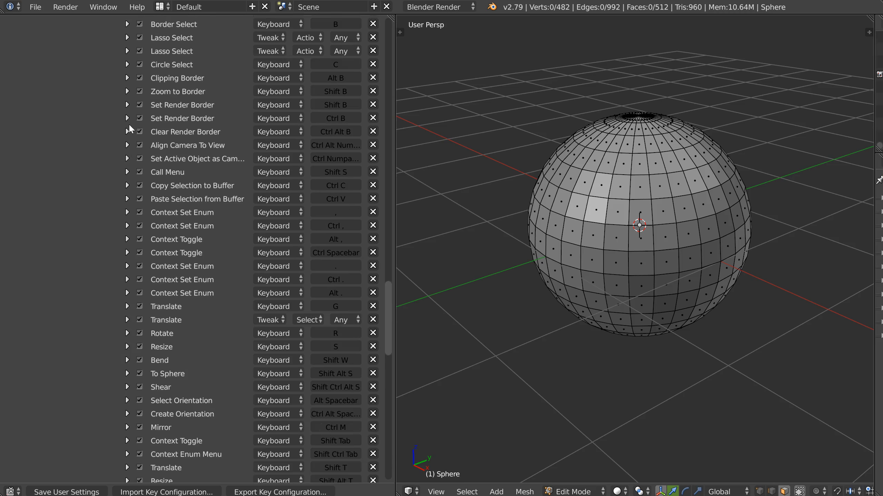
{"action": "left_click", "coordinate": [127, 65]}
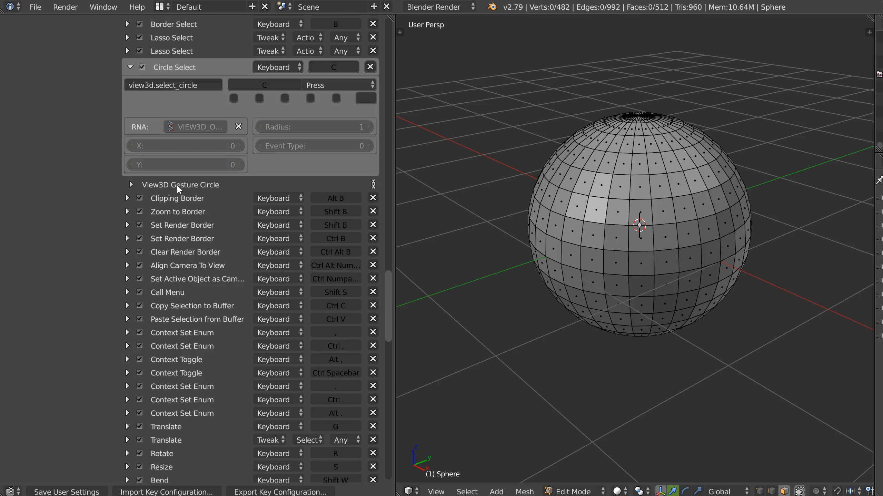
{"action": "left_click", "coordinate": [131, 185]}
{"action": "scroll", "coordinate": [91, 244], "scroll_direction": "down", "scroll_amount": 3}
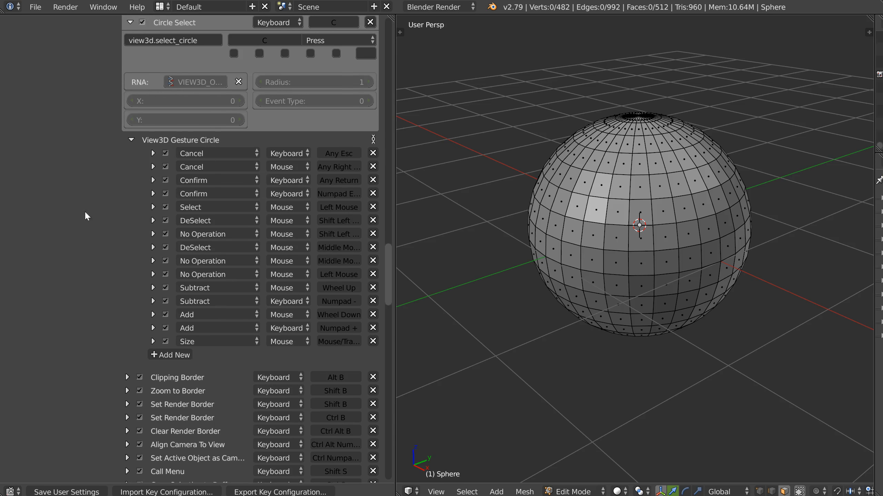
Set the Return-key Confirm entry of View3D Gesture Circle to trigger on Release.
{"action": "left_click", "coordinate": [151, 180]}
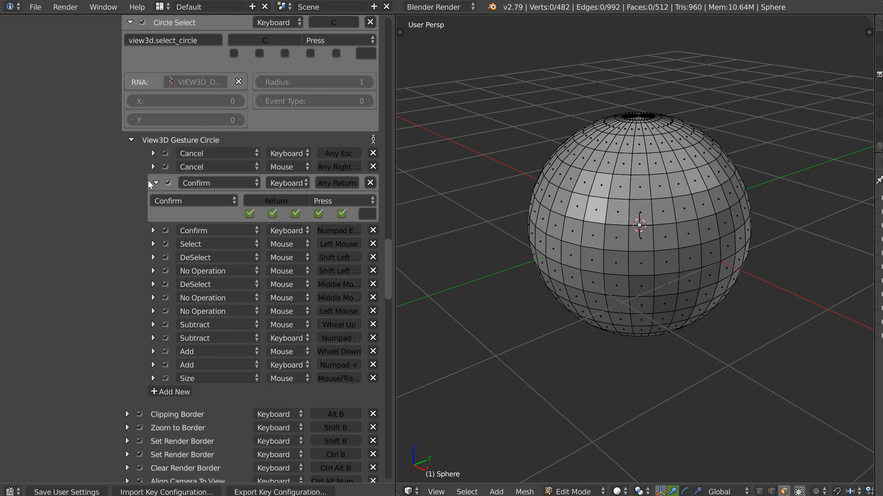
{"action": "left_click", "coordinate": [329, 200]}
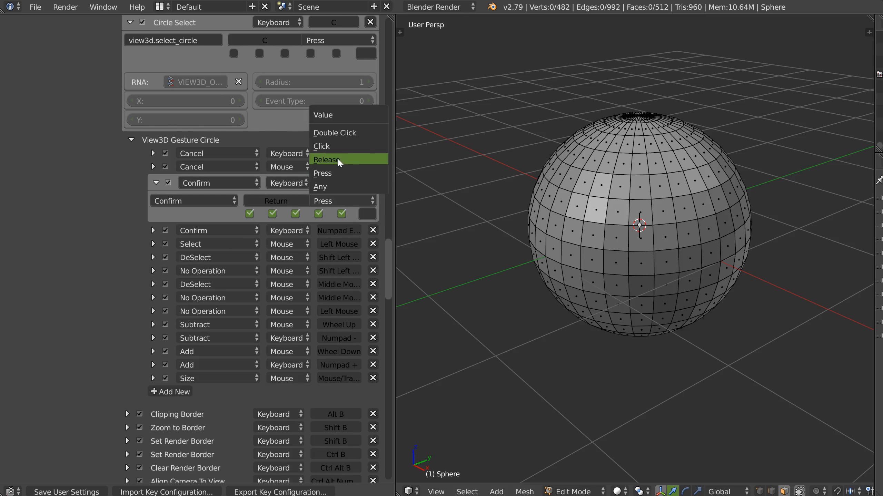
{"action": "left_click", "coordinate": [337, 159]}
Reopen the Circle Select entry in the 3D View keymap and assign the C key to its Confirm-on-Release entry.
{"action": "scroll", "coordinate": [336, 157], "scroll_direction": "down", "scroll_amount": 12}
{"action": "scroll", "coordinate": [167, 114], "scroll_direction": "up", "scroll_amount": 5}
{"action": "scroll", "coordinate": [168, 113], "scroll_direction": "up", "scroll_amount": 15}
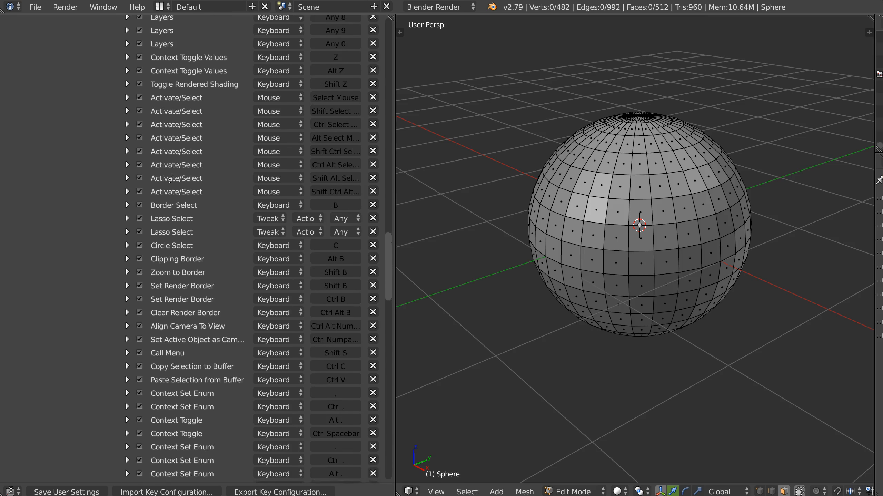
{"action": "scroll", "coordinate": [216, 222], "scroll_direction": "up", "scroll_amount": 15}
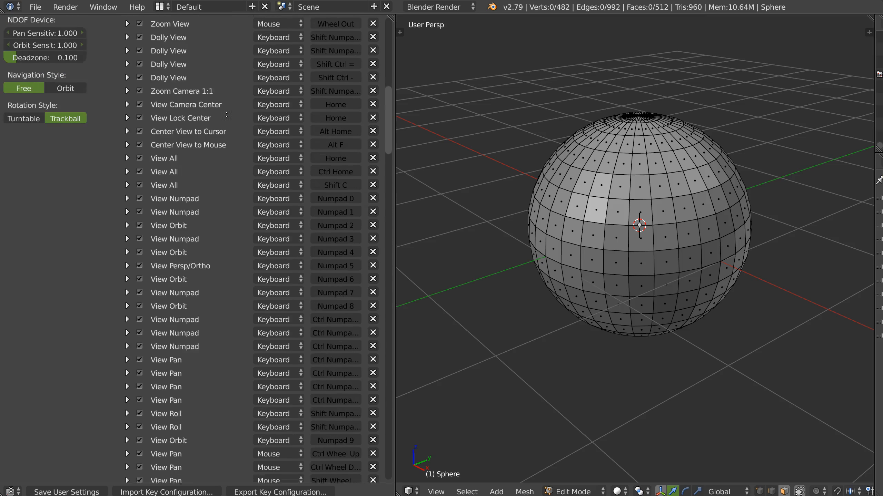
{"action": "scroll", "coordinate": [180, 247], "scroll_direction": "down", "scroll_amount": 20}
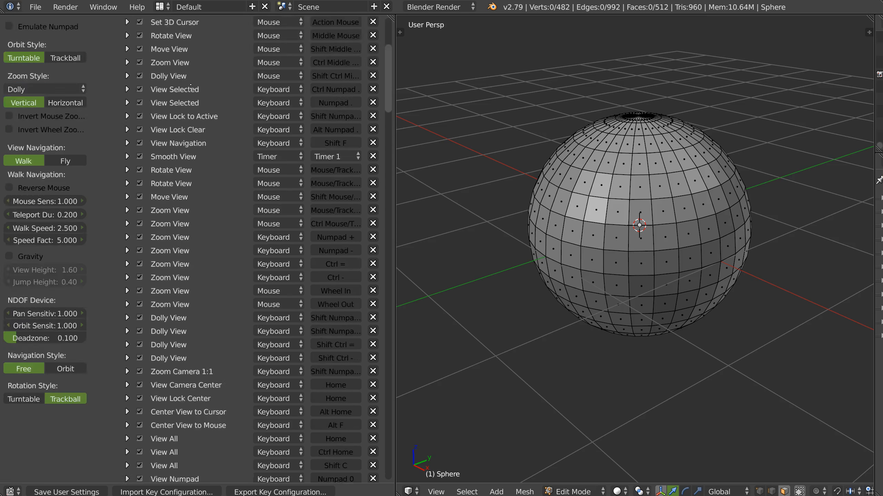
{"action": "scroll", "coordinate": [182, 323], "scroll_direction": "down", "scroll_amount": 6}
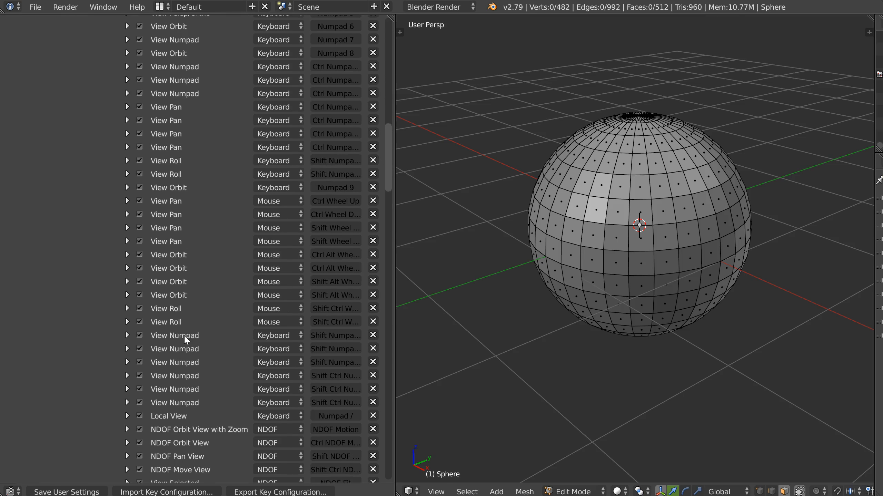
{"action": "scroll", "coordinate": [186, 340], "scroll_direction": "down", "scroll_amount": 6}
{"action": "scroll", "coordinate": [222, 230], "scroll_direction": "down", "scroll_amount": 6}
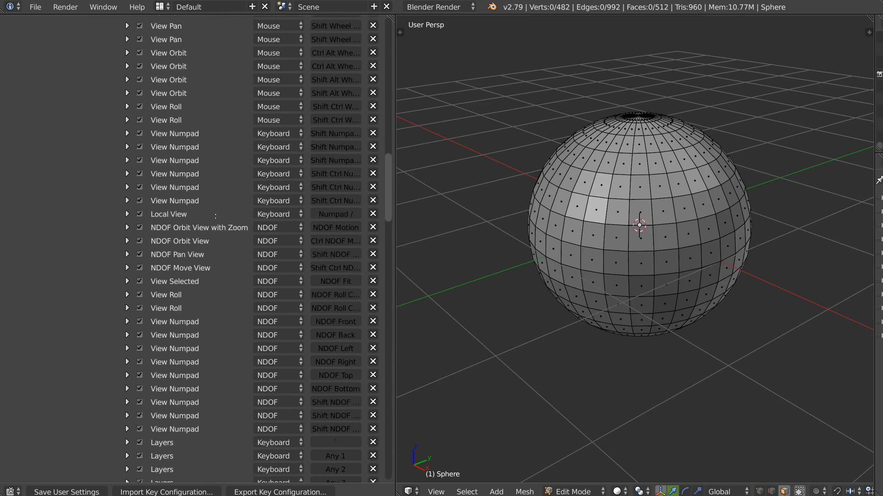
{"action": "scroll", "coordinate": [189, 299], "scroll_direction": "down", "scroll_amount": 7}
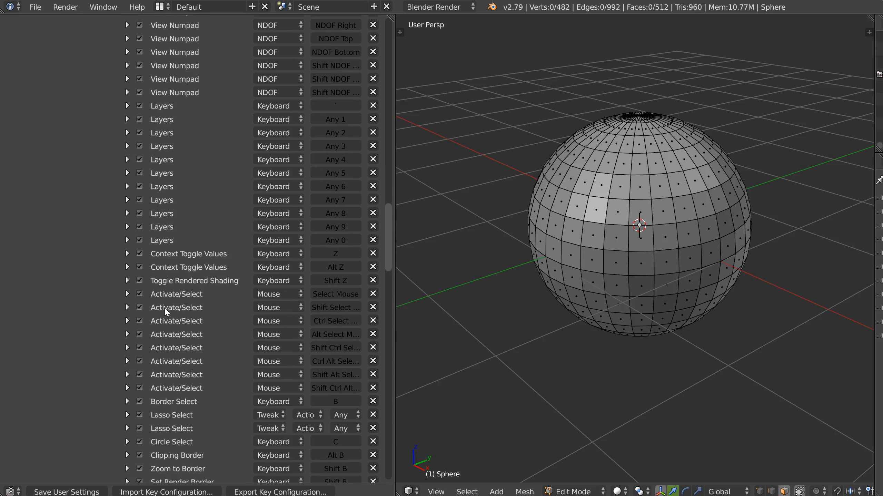
{"action": "scroll", "coordinate": [166, 312], "scroll_direction": "down", "scroll_amount": 6}
{"action": "left_click", "coordinate": [127, 266]}
{"action": "scroll", "coordinate": [128, 130], "scroll_direction": "down", "scroll_amount": 7}
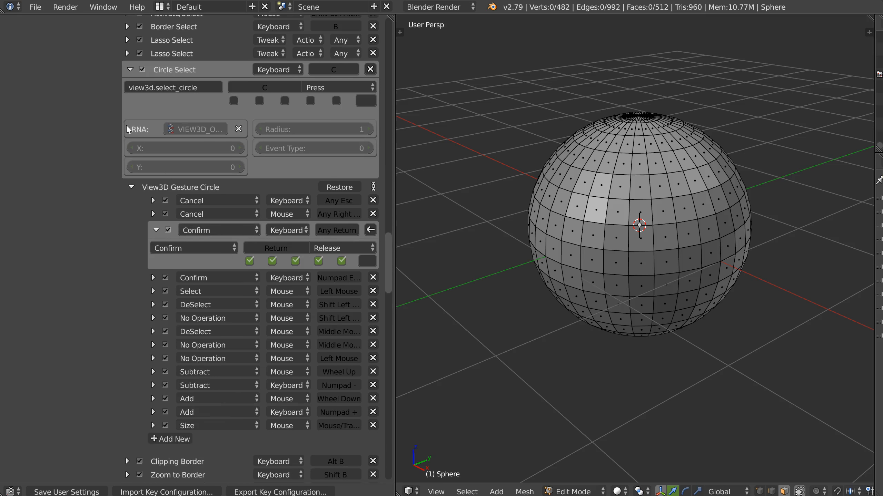
{"action": "left_click", "coordinate": [289, 250]}
{"action": "key", "text": "c"}
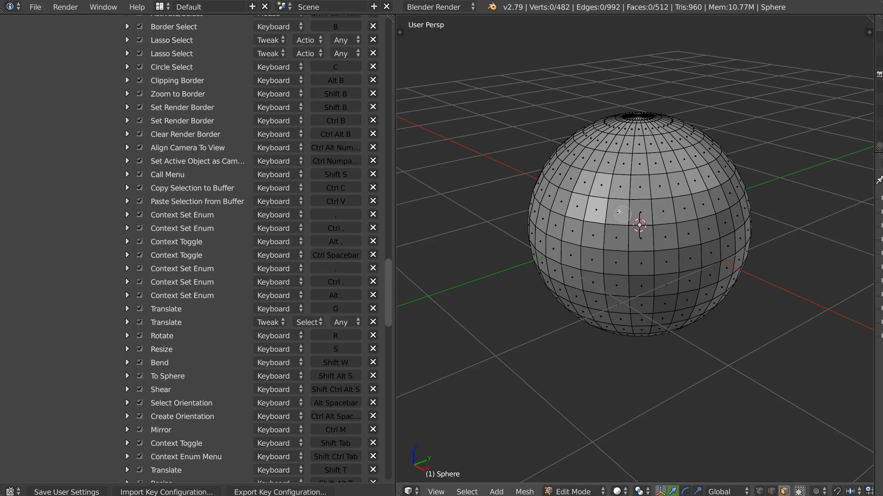
Paint-select two bands of faces across the front of the sphere with Circle Select and view the patch from another angle.
{"action": "left_click_drag", "start_coordinate": [582, 189], "coordinate": [701, 202]}
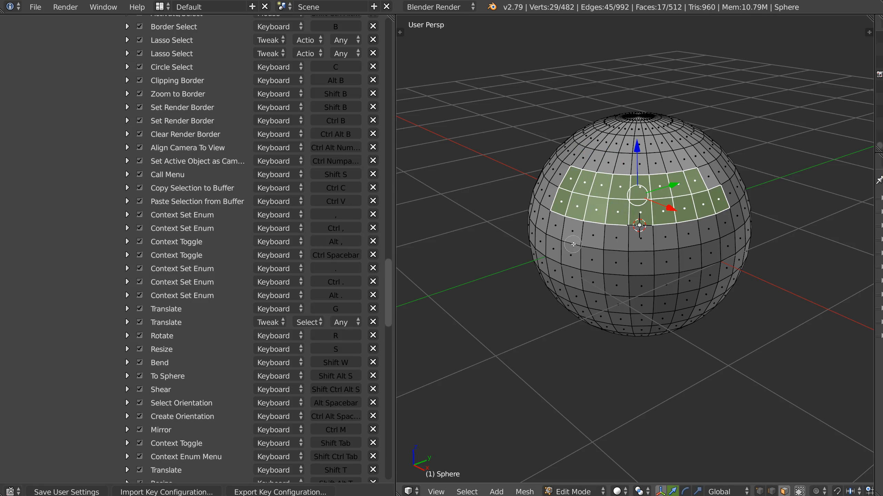
{"action": "key", "text": "c"}
{"action": "mouse_move", "coordinate": [559, 239]}
{"action": "left_mouse_down"}
{"action": "mouse_move", "coordinate": [690, 264]}
{"action": "mouse_move", "coordinate": [669, 263]}
{"action": "mouse_move", "coordinate": [723, 235]}
{"action": "mouse_move", "coordinate": [699, 216]}
{"action": "left_mouse_up"}
{"action": "middle_click_drag", "start_coordinate": [545, 245], "coordinate": [573, 238]}
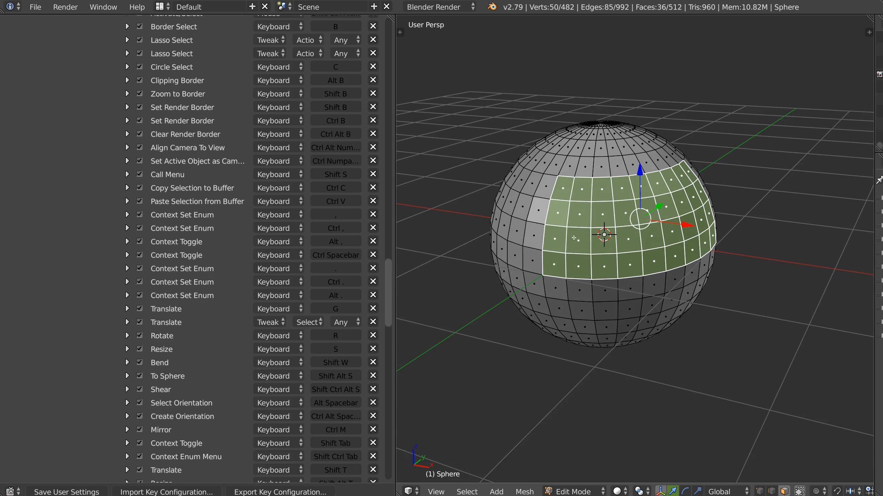
Rework the selected face patch with repeated vertical Circle Select strokes across the sphere.
{"action": "middle_click_drag", "start_coordinate": [566, 189], "coordinate": [571, 244]}
{"action": "key", "text": "c"}
{"action": "mouse_move", "coordinate": [616, 183]}
{"action": "middle_mouse_down"}
{"action": "mouse_move", "coordinate": [627, 253]}
{"action": "mouse_move", "coordinate": [581, 249]}
{"action": "middle_mouse_up"}
{"action": "key", "text": "c"}
{"action": "middle_click_drag", "start_coordinate": [649, 179], "coordinate": [643, 253]}
{"action": "key", "text": "c"}
{"action": "mouse_move", "coordinate": [680, 166]}
{"action": "middle_mouse_down"}
{"action": "mouse_move", "coordinate": [693, 239]}
{"action": "mouse_move", "coordinate": [642, 190]}
{"action": "middle_mouse_up"}
{"action": "right_click", "coordinate": [693, 239]}
Test the sticky Circle Select with more horizontal strokes over the sphere's faces, changing the viewing angle between strokes.
{"action": "key", "text": "c"}
{"action": "mouse_move", "coordinate": [619, 196]}
{"action": "left_mouse_down"}
{"action": "mouse_move", "coordinate": [614, 213]}
{"action": "mouse_move", "coordinate": [694, 222]}
{"action": "left_mouse_up"}
{"action": "right_click", "coordinate": [614, 212]}
{"action": "left_click_drag", "start_coordinate": [618, 261], "coordinate": [716, 281]}
{"action": "middle_click", "coordinate": [719, 166]}
{"action": "right_click", "coordinate": [719, 166]}
{"action": "mouse_move", "coordinate": [719, 166]}
{"action": "middle_mouse_down"}
{"action": "mouse_move", "coordinate": [766, 158]}
{"action": "mouse_move", "coordinate": [758, 145]}
{"action": "middle_mouse_up"}
{"action": "key", "text": "c"}
{"action": "left_click", "coordinate": [600, 276]}
{"action": "right_click", "coordinate": [601, 276]}
{"action": "mouse_move", "coordinate": [639, 205]}
{"action": "middle_mouse_down"}
{"action": "mouse_move", "coordinate": [686, 203]}
{"action": "mouse_move", "coordinate": [631, 212]}
{"action": "middle_mouse_up"}
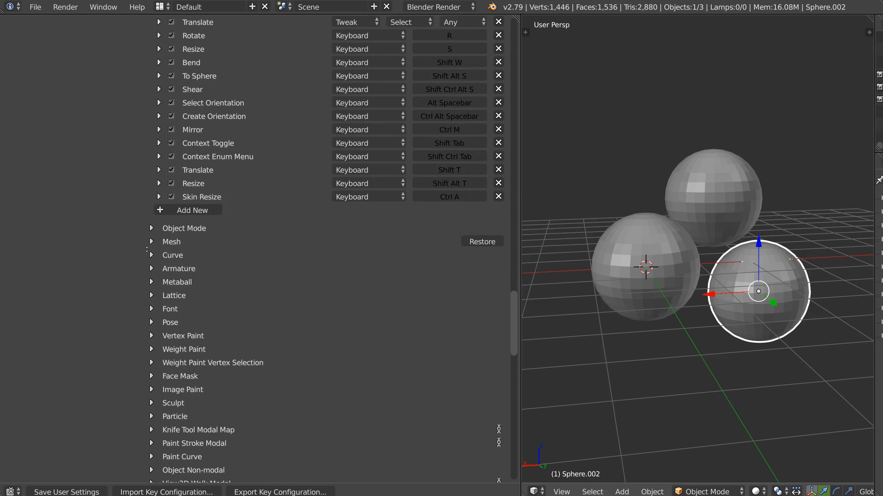
Find the Border Select entry in the 3D View keymap and expand it to show its Gesture Border entries.
{"action": "scroll", "coordinate": [123, 331], "scroll_direction": "up", "scroll_amount": 10}
{"action": "scroll", "coordinate": [123, 331], "scroll_direction": "up", "scroll_amount": 15}
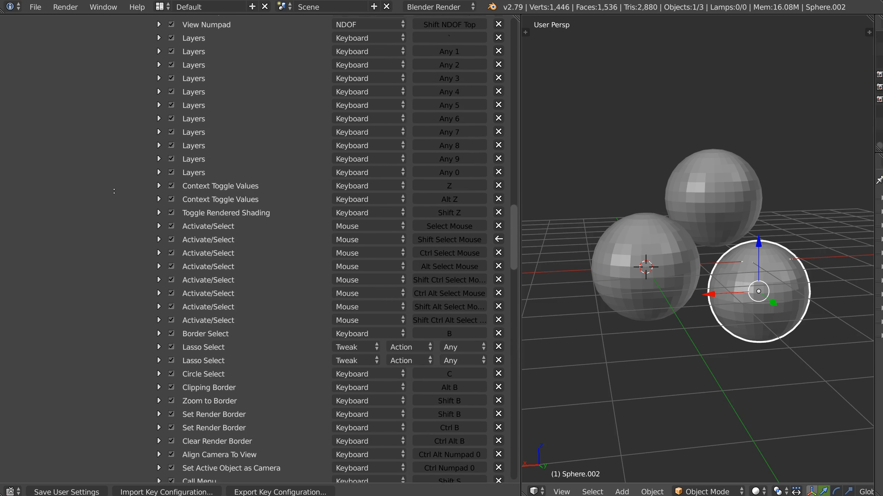
{"action": "scroll", "coordinate": [125, 230], "scroll_direction": "down", "scroll_amount": 8}
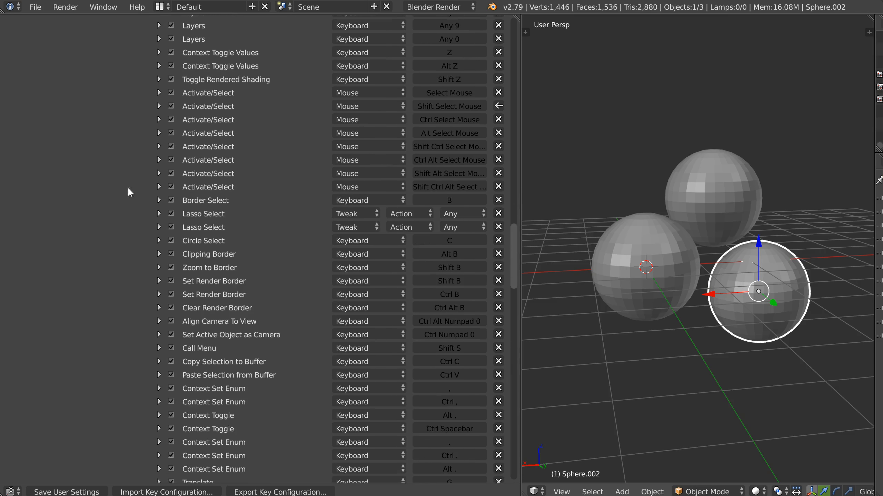
{"action": "scroll", "coordinate": [190, 195], "scroll_direction": "up", "scroll_amount": 1}
{"action": "left_click", "coordinate": [159, 217]}
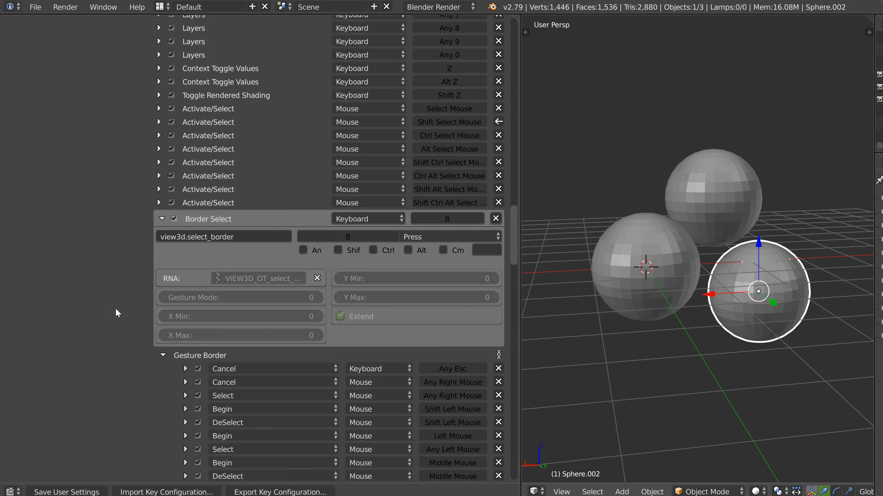
{"action": "scroll", "coordinate": [138, 237], "scroll_direction": "down", "scroll_amount": 2}
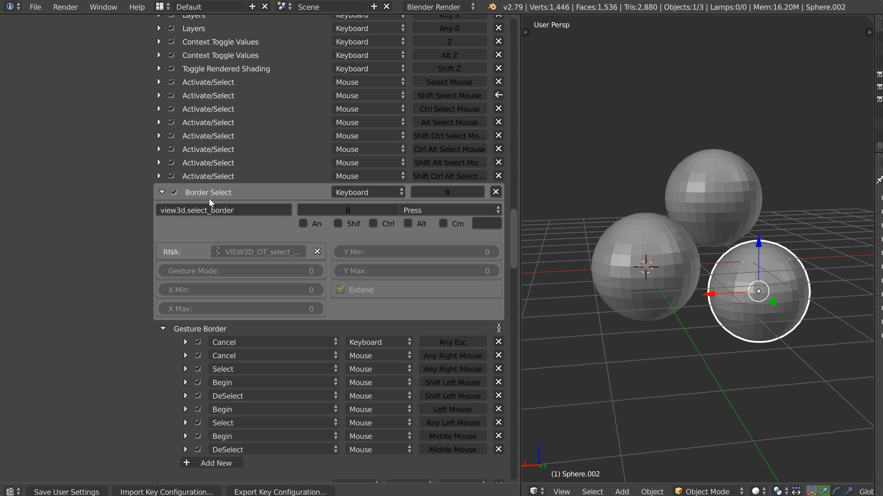
Set the Border Select shortcut to a Tweak event on Select with direction Any.
{"action": "left_click", "coordinate": [351, 192]}
{"action": "left_click", "coordinate": [358, 166]}
{"action": "left_click", "coordinate": [398, 193]}
{"action": "left_click", "coordinate": [402, 124]}
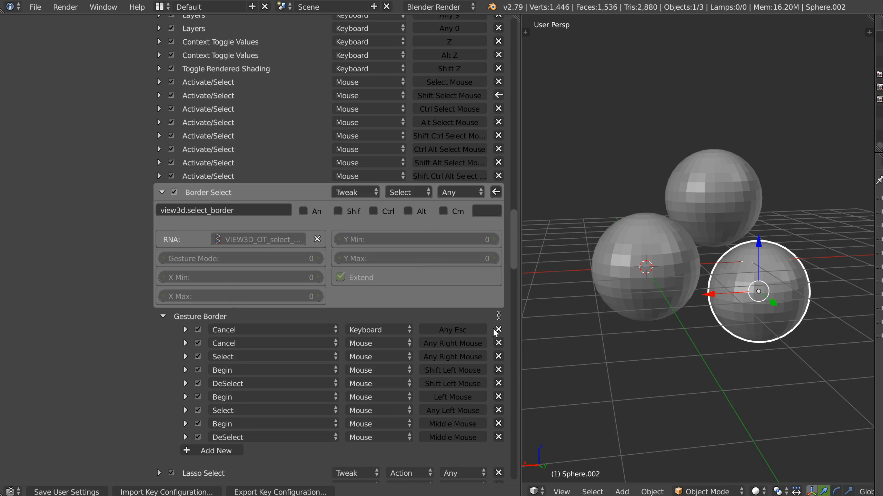
Remove all existing entries from the Gesture Border keymap.
{"action": "left_click", "coordinate": [499, 329]}
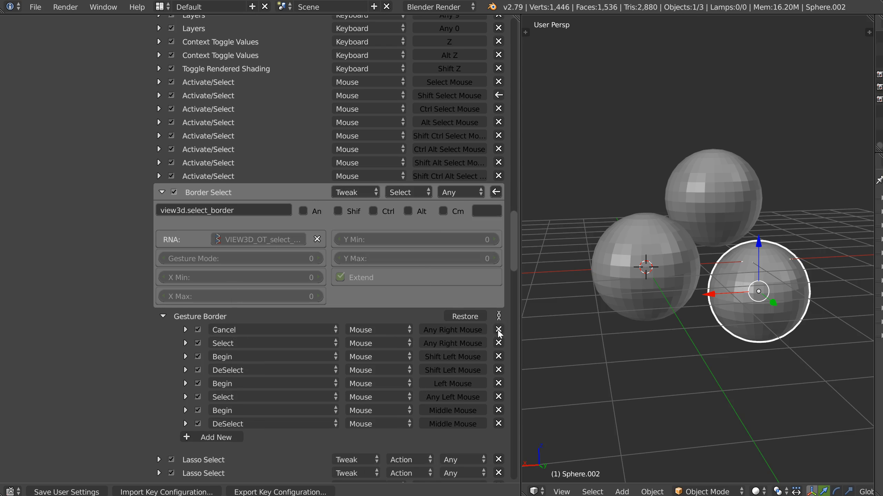
{"action": "left_click", "coordinate": [499, 330]}
{"action": "left_click", "coordinate": [498, 329]}
{"action": "left_click", "coordinate": [498, 330]}
{"action": "left_click", "coordinate": [499, 329]}
{"action": "left_click", "coordinate": [499, 331]}
{"action": "left_click", "coordinate": [499, 331]}
{"action": "left_click", "coordinate": [499, 331]}
{"action": "left_click", "coordinate": [499, 331]}
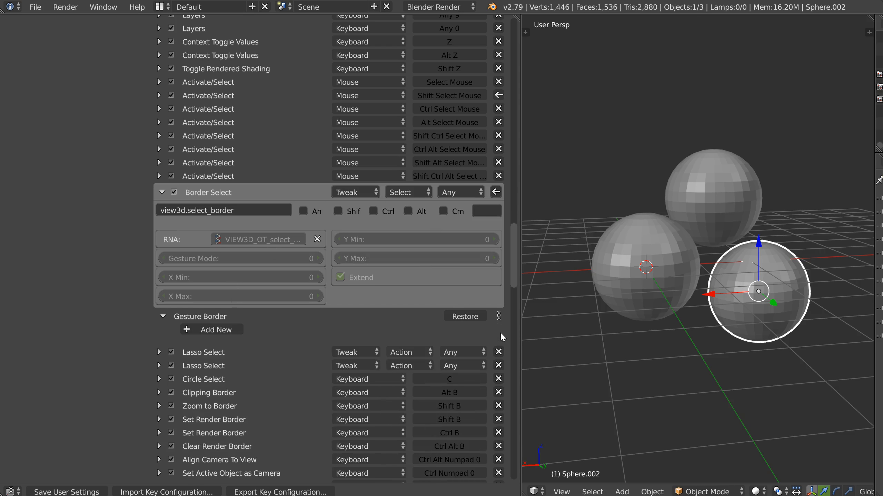
Add a Begin entry to Gesture Border, mapped to the Select mouse on Press.
{"action": "left_click", "coordinate": [209, 330]}
{"action": "left_click", "coordinate": [187, 332]}
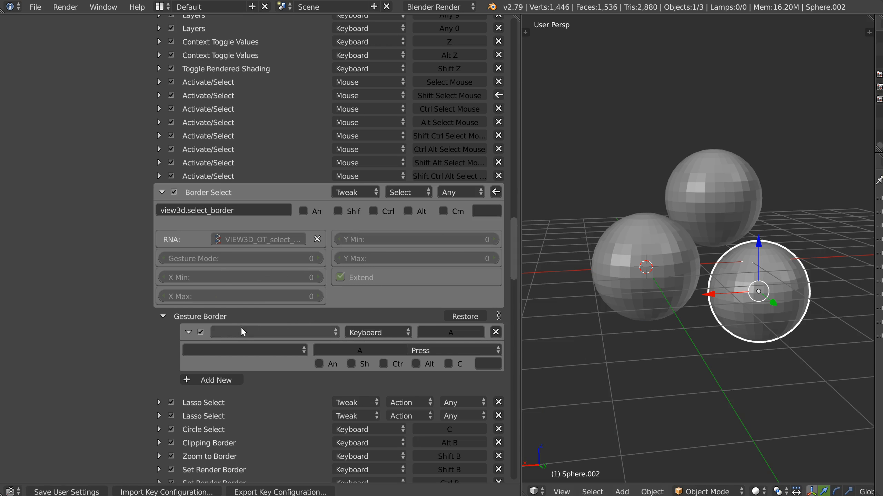
{"action": "left_click", "coordinate": [242, 331]}
{"action": "left_click", "coordinate": [250, 278]}
{"action": "left_click", "coordinate": [378, 332]}
{"action": "left_click", "coordinate": [372, 292]}
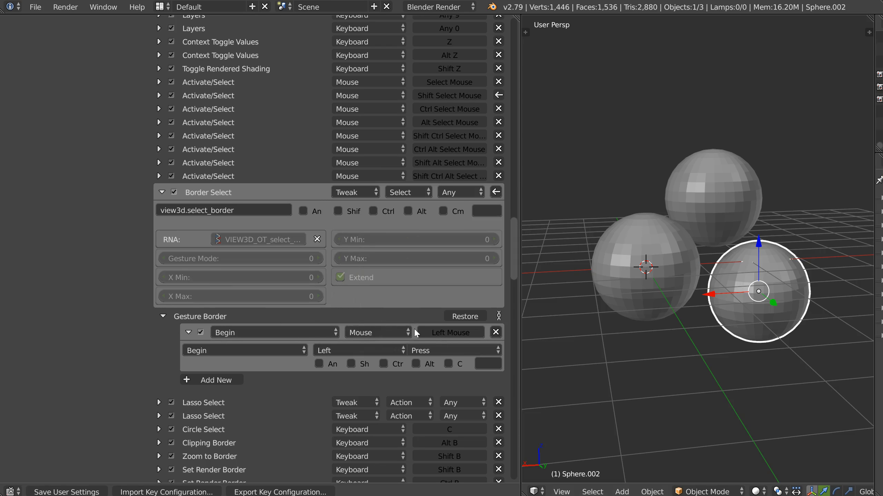
{"action": "left_click", "coordinate": [357, 351]}
{"action": "left_click", "coordinate": [330, 228]}
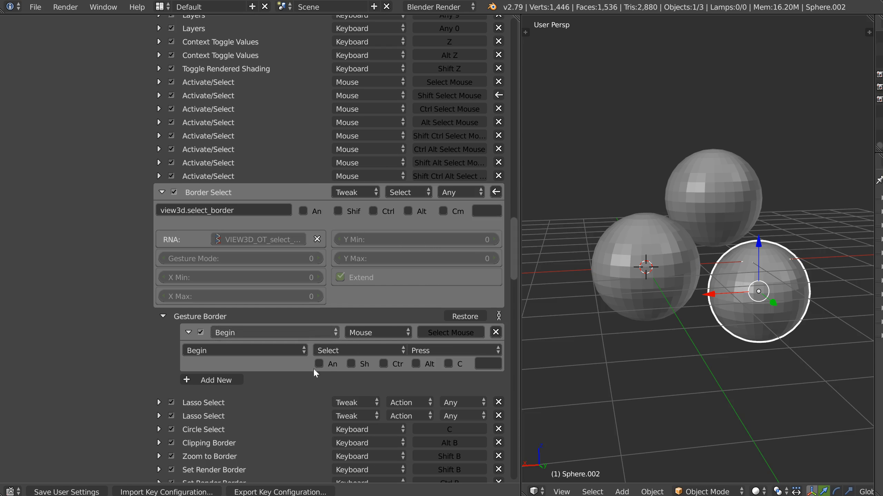
{"action": "left_click", "coordinate": [431, 350]}
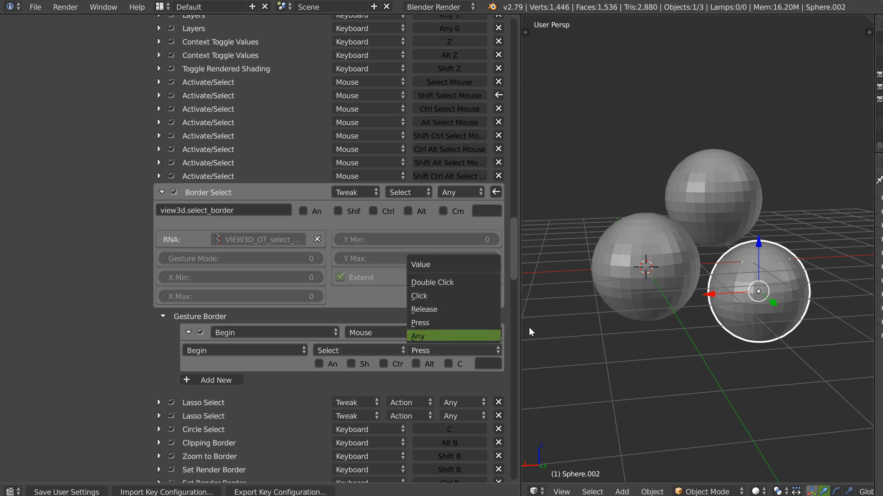
Add a Select entry to Gesture Border, mapped to the Select mouse with the value Any.
{"action": "left_click", "coordinate": [220, 384]}
{"action": "left_click", "coordinate": [188, 383]}
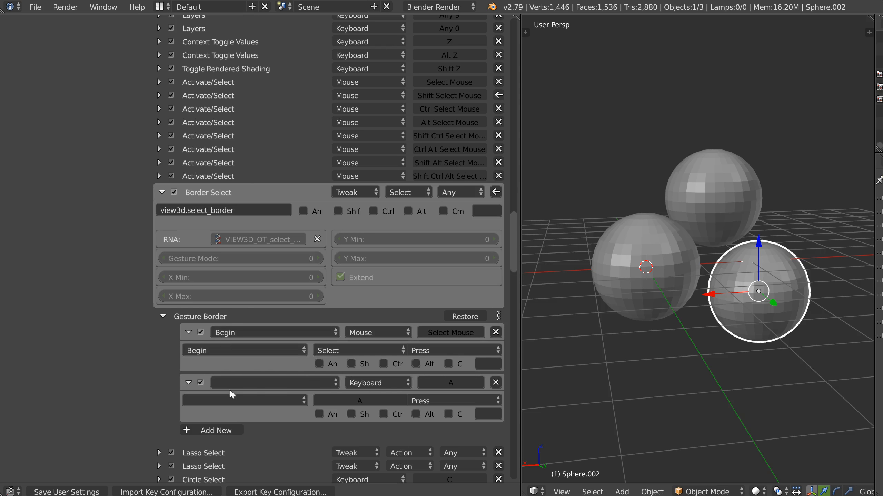
{"action": "left_click", "coordinate": [233, 385]}
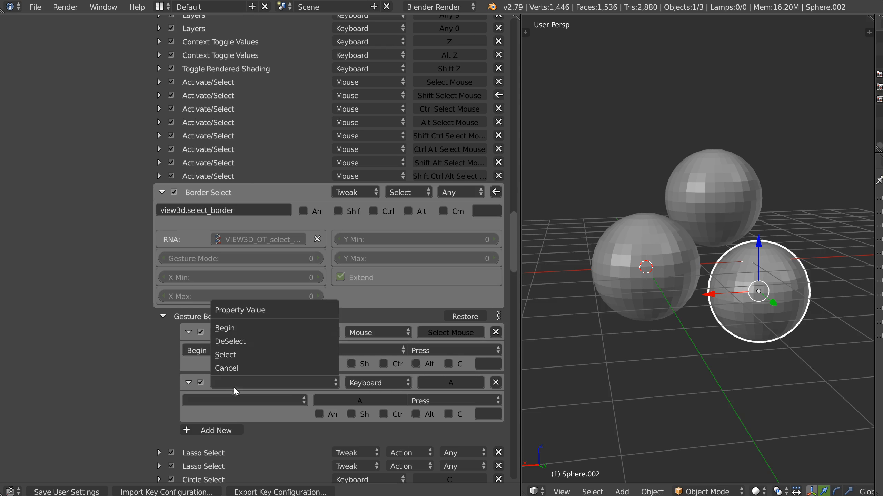
{"action": "left_click", "coordinate": [233, 359]}
{"action": "left_click", "coordinate": [370, 383]}
{"action": "left_click", "coordinate": [377, 341]}
{"action": "left_click", "coordinate": [352, 400]}
{"action": "left_click", "coordinate": [344, 279]}
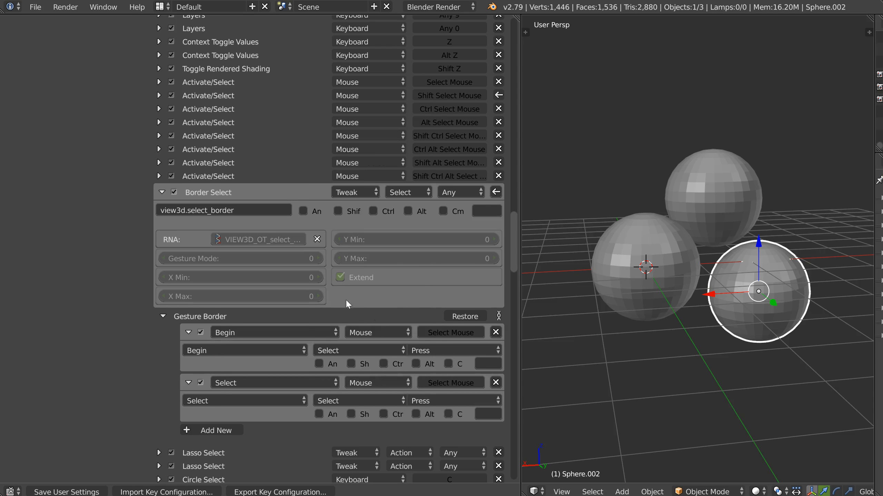
{"action": "left_click", "coordinate": [435, 401]}
{"action": "left_click", "coordinate": [428, 387]}
Check the reference image in the browser and add a third Gesture Border entry with the Shift modifier enabled.
{"action": "left_click", "coordinate": [215, 430]}
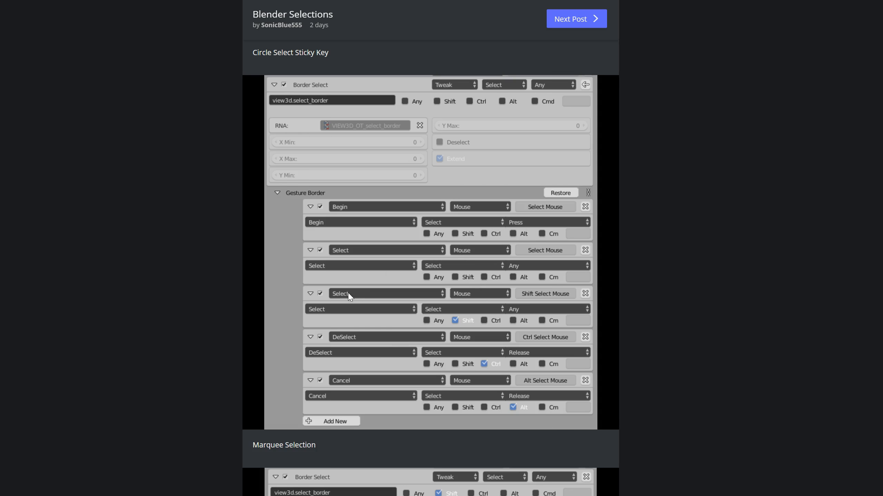
{"action": "key", "text": "alt+Tab"}
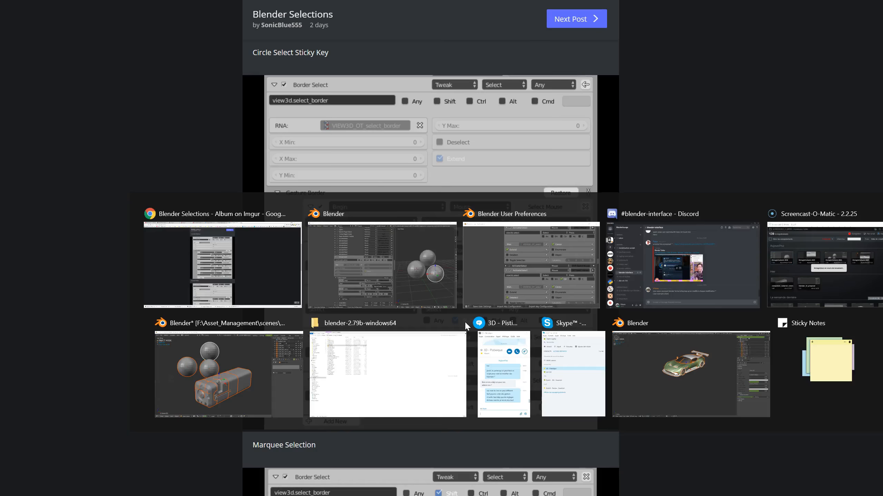
{"action": "left_click", "coordinate": [187, 433]}
{"action": "scroll", "coordinate": [313, 278], "scroll_direction": "down", "scroll_amount": 5}
{"action": "left_click", "coordinate": [351, 355]}
{"action": "left_click", "coordinate": [243, 323]}
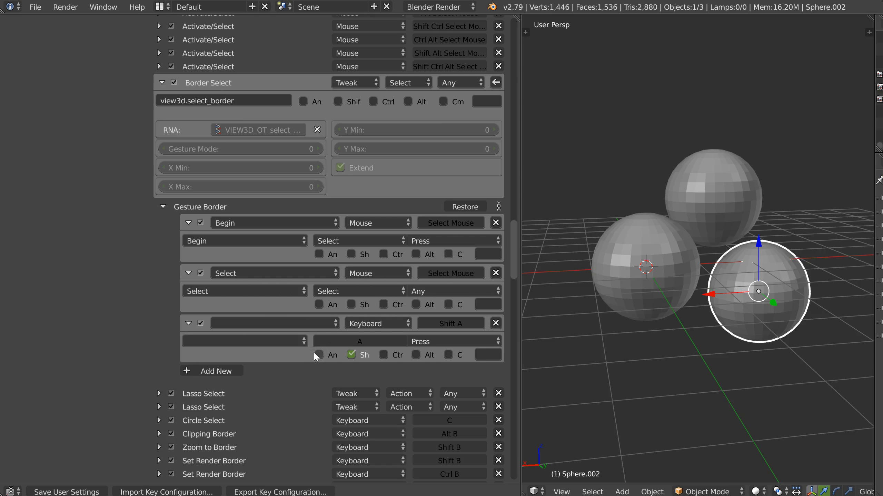
Set the Shift-modified Gesture Border entry to Select, mapped to the Select mouse with the value Any.
{"action": "left_click", "coordinate": [260, 324]}
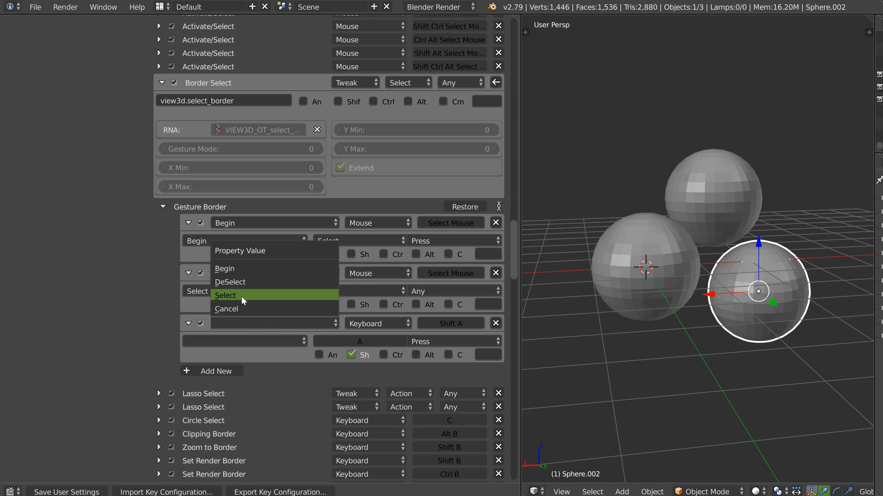
{"action": "key", "text": "alt+Tab"}
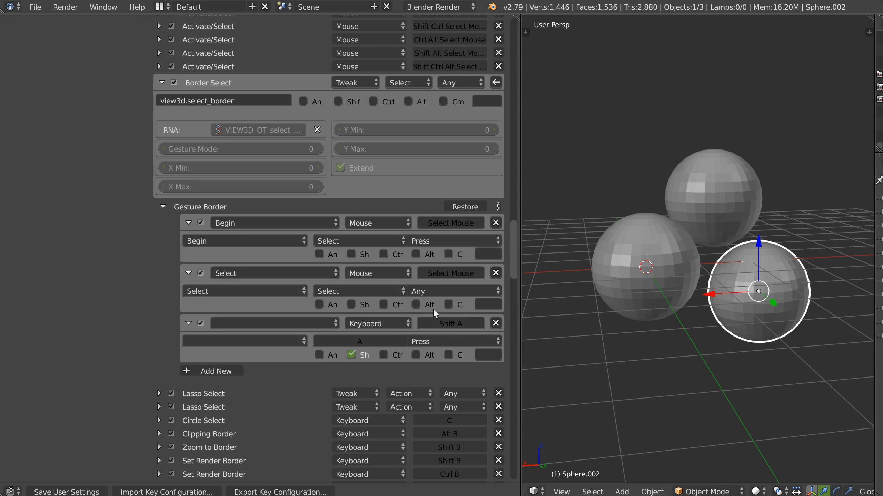
{"action": "left_click", "coordinate": [257, 324]}
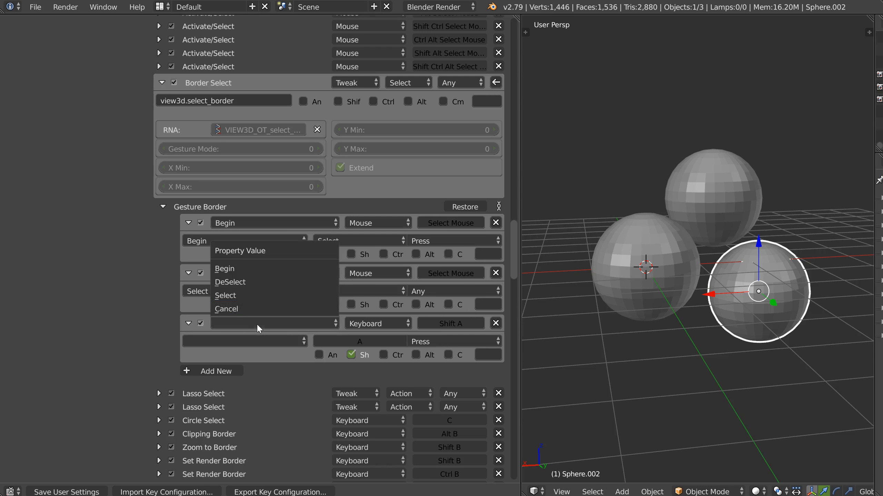
{"action": "left_click", "coordinate": [236, 295]}
{"action": "left_click", "coordinate": [359, 327]}
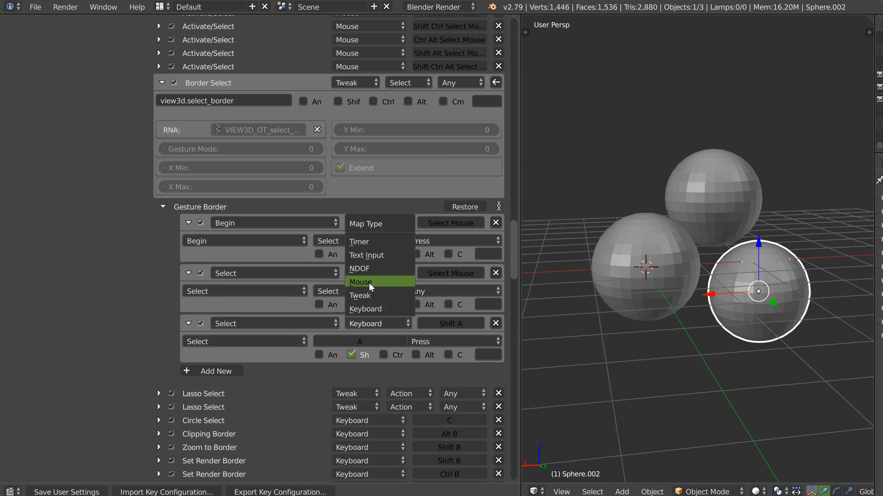
{"action": "left_click", "coordinate": [369, 282]}
{"action": "left_click", "coordinate": [365, 339]}
{"action": "left_click", "coordinate": [332, 218]}
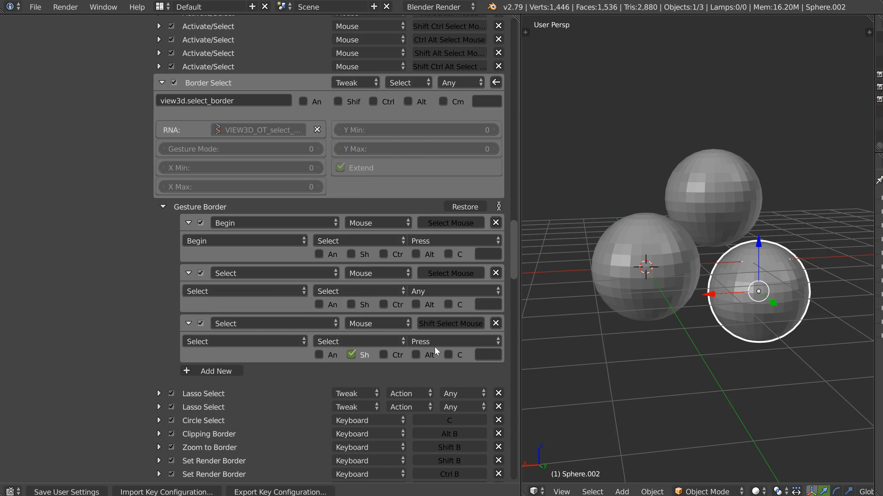
{"action": "left_click", "coordinate": [434, 343]}
{"action": "left_click", "coordinate": [431, 328]}
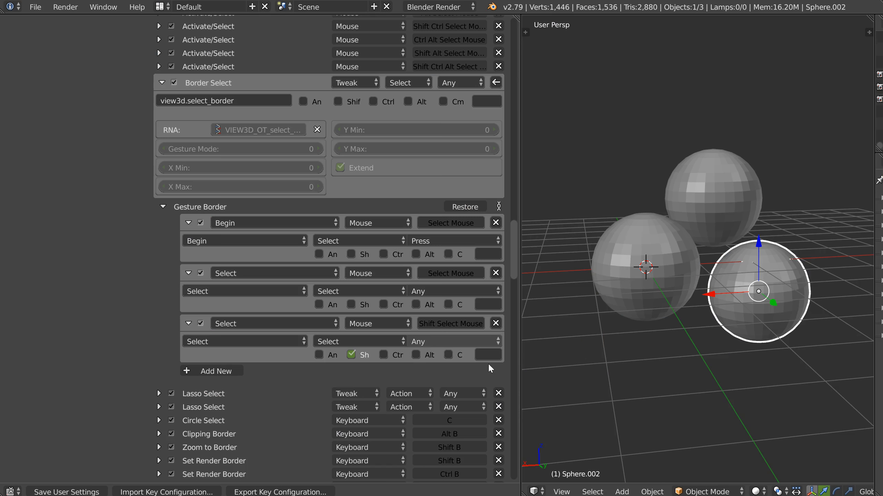
Add a DeSelect entry to Gesture Border, mapped to the Select mouse on Release with the Ctrl modifier.
{"action": "left_click", "coordinate": [208, 372]}
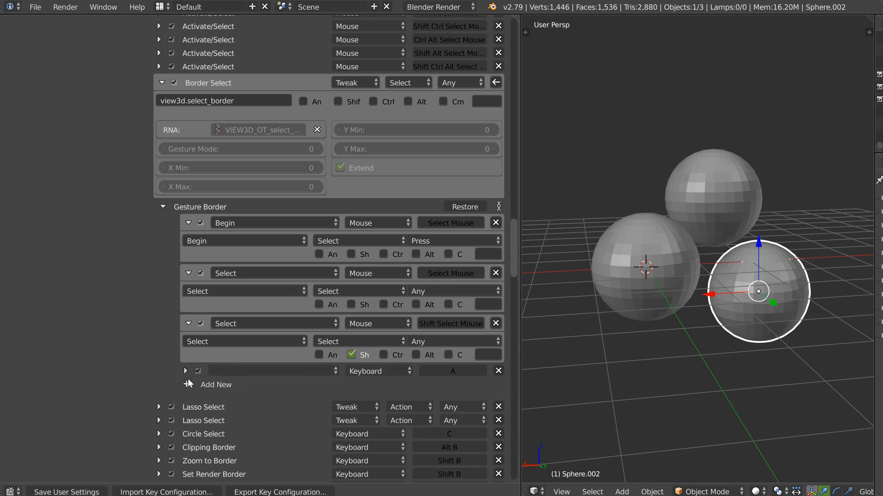
{"action": "left_click", "coordinate": [242, 374]}
{"action": "left_click", "coordinate": [237, 334]}
{"action": "left_click", "coordinate": [378, 373]}
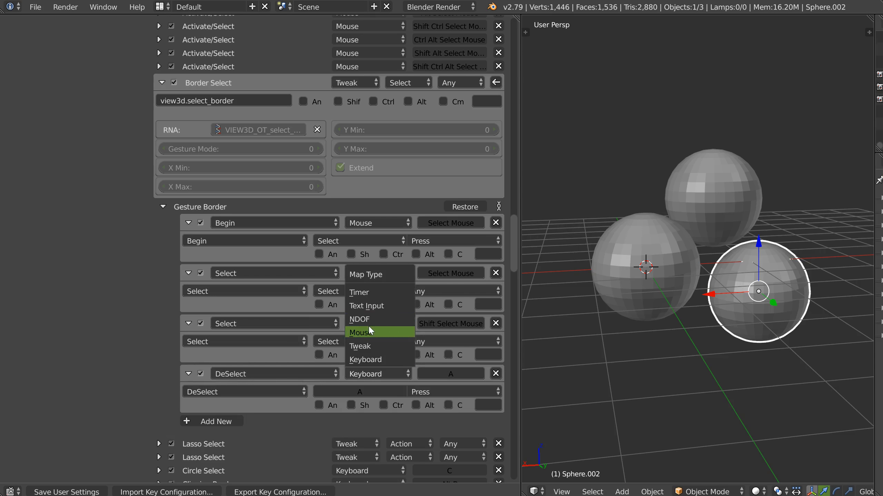
{"action": "left_click", "coordinate": [365, 332]}
{"action": "left_click", "coordinate": [354, 391]}
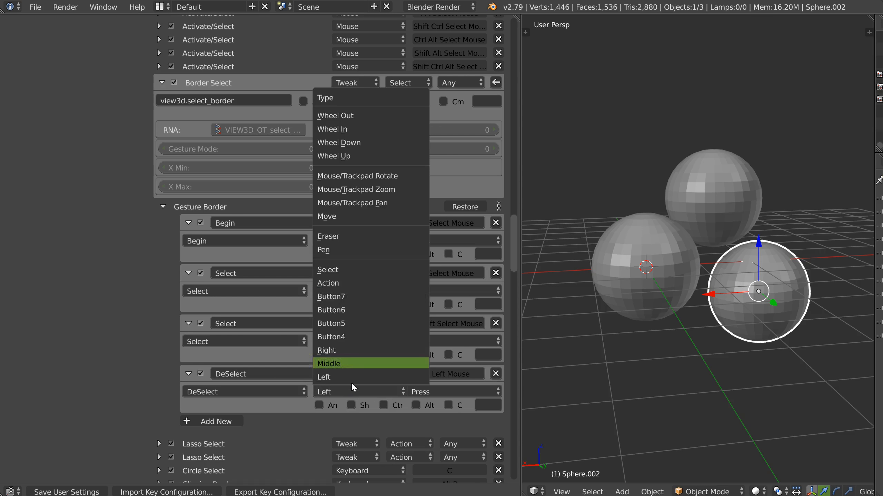
{"action": "left_click", "coordinate": [328, 270]}
{"action": "left_click", "coordinate": [432, 389]}
{"action": "left_click", "coordinate": [434, 350]}
{"action": "left_click", "coordinate": [390, 406]}
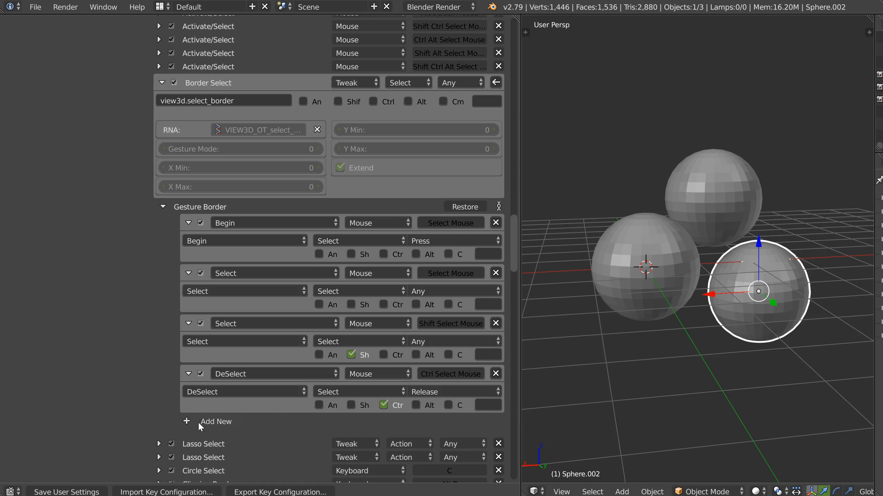
Add a Cancel entry to Gesture Border, mapped to the Select mouse on Release with Alt, checking it against the browser reference.
{"action": "left_click", "coordinate": [198, 421]}
{"action": "left_click", "coordinate": [186, 421]}
{"action": "left_click", "coordinate": [240, 422]}
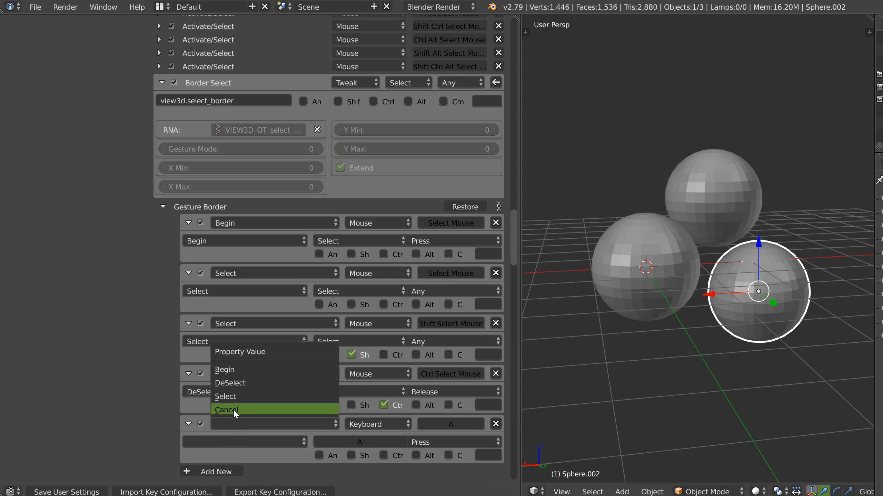
{"action": "left_click", "coordinate": [233, 409]}
{"action": "left_click", "coordinate": [365, 422]}
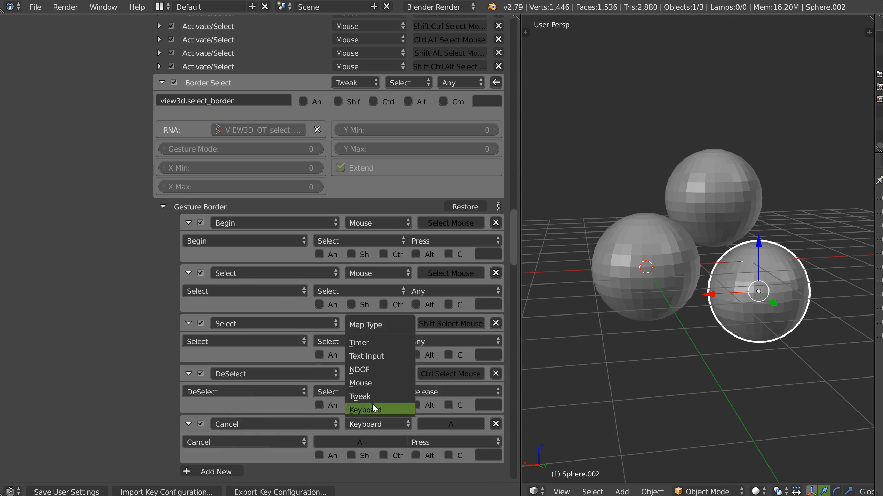
{"action": "left_click", "coordinate": [373, 383]}
{"action": "left_click", "coordinate": [349, 442]}
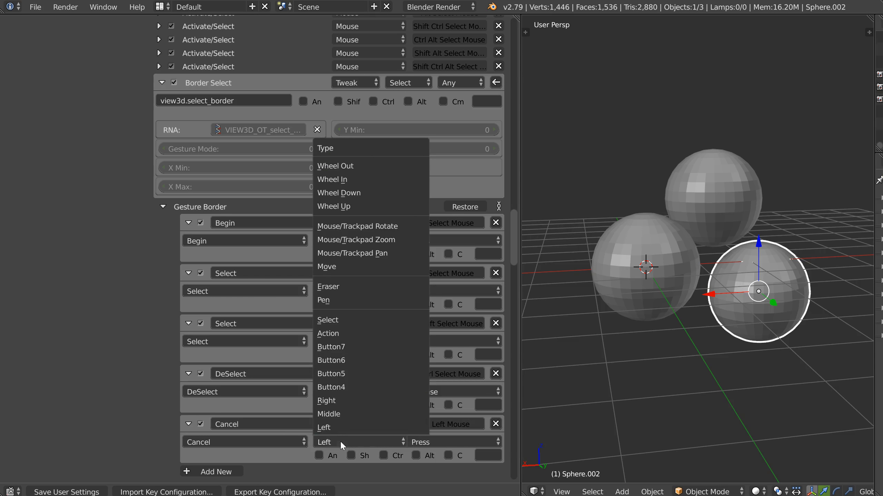
{"action": "left_click", "coordinate": [335, 320]}
{"action": "left_click", "coordinate": [424, 441]}
{"action": "left_click", "coordinate": [436, 396]}
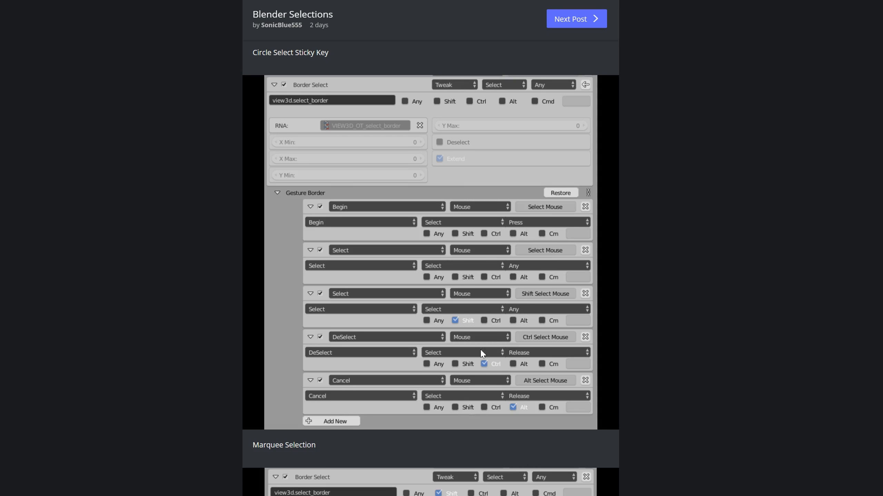
{"action": "key", "text": "alt+Tab"}
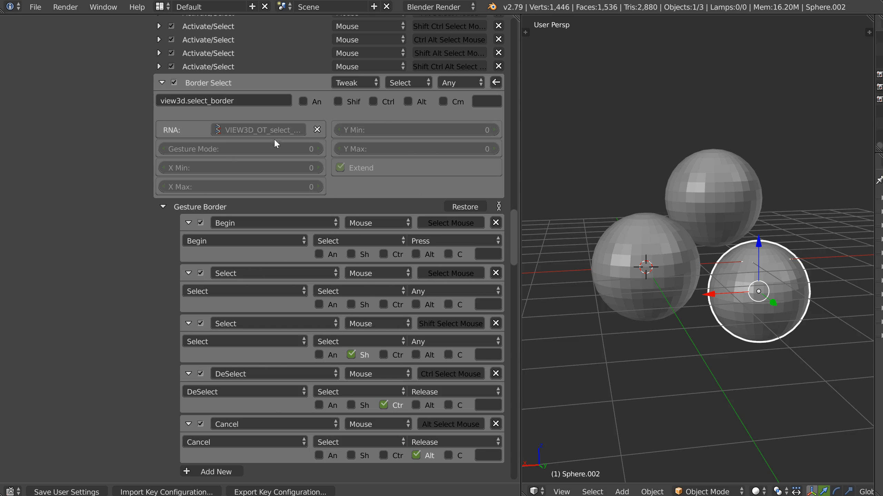
Copy the view3d.select_border identifier from the existing tweak-driven Border Select entry and collapse that entry.
{"action": "left_click", "coordinate": [163, 207]}
{"action": "left_click", "coordinate": [221, 99]}
{"action": "key", "text": "ctrl+c"}
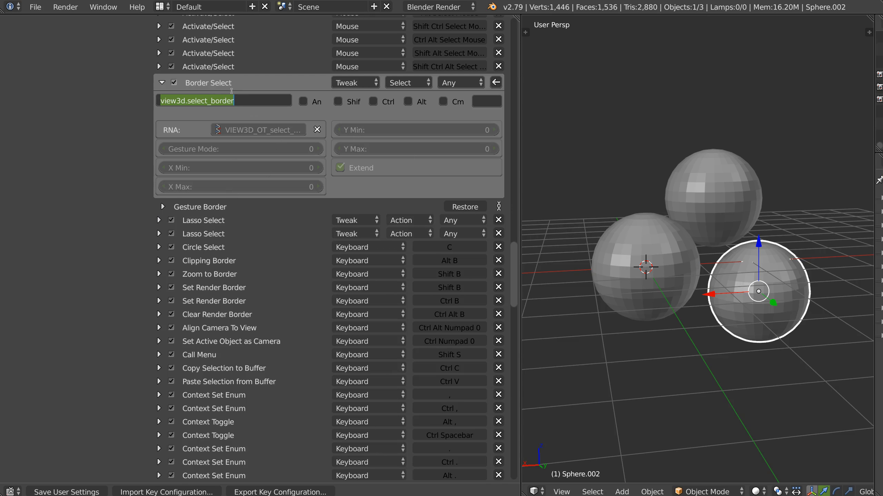
{"action": "left_click", "coordinate": [161, 81]}
{"action": "left_click", "coordinate": [161, 82]}
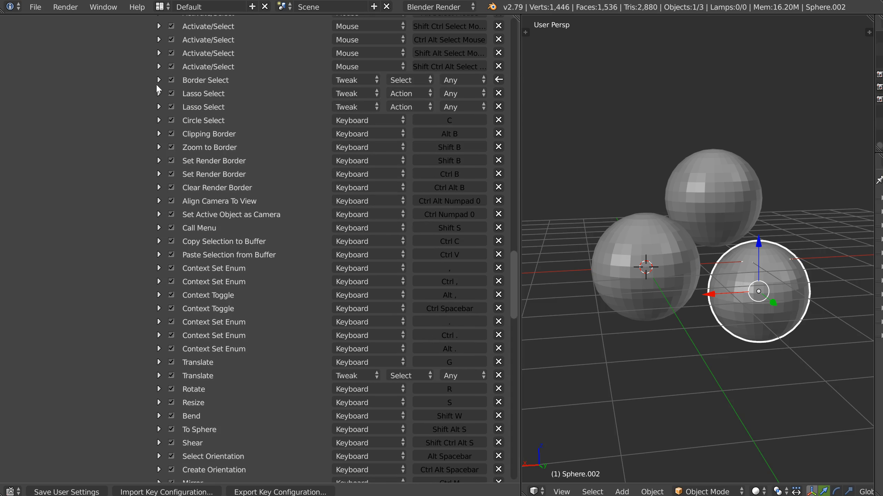
Check the Marquee Selection reference in the browser and add a new 3D View shortcut in Blender with the operator view3d.select_border.
{"action": "scroll", "coordinate": [149, 338], "scroll_direction": "down", "scroll_amount": 10}
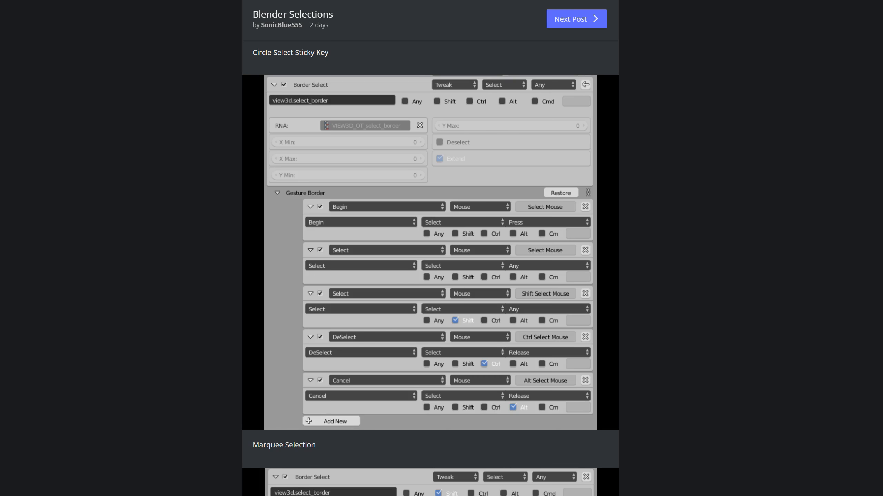
{"action": "scroll", "coordinate": [688, 202], "scroll_direction": "down", "scroll_amount": 6}
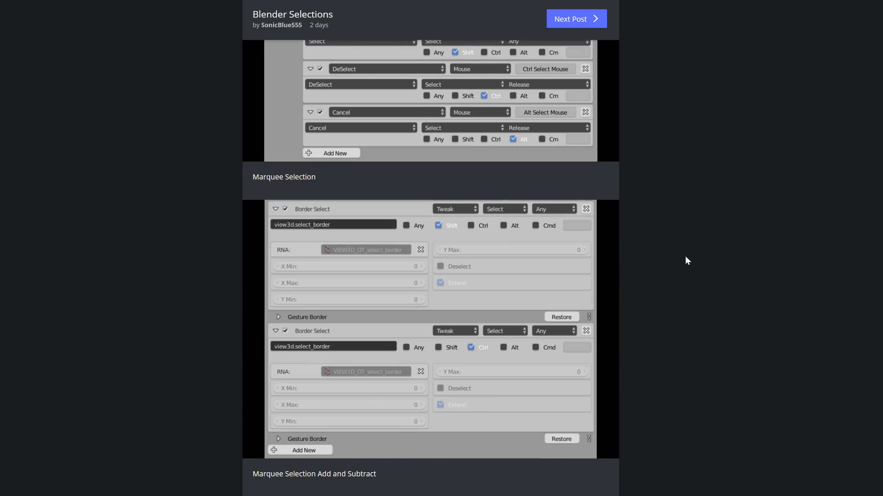
{"action": "scroll", "coordinate": [696, 241], "scroll_direction": "down", "scroll_amount": 2}
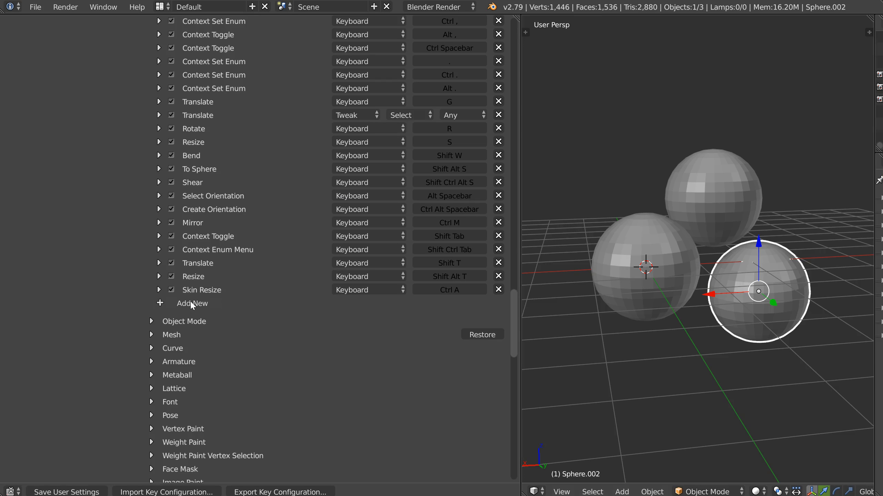
{"action": "left_click", "coordinate": [189, 302]}
{"action": "left_click", "coordinate": [159, 305]}
{"action": "left_click", "coordinate": [222, 321]}
{"action": "key", "text": "ctrl+v"}
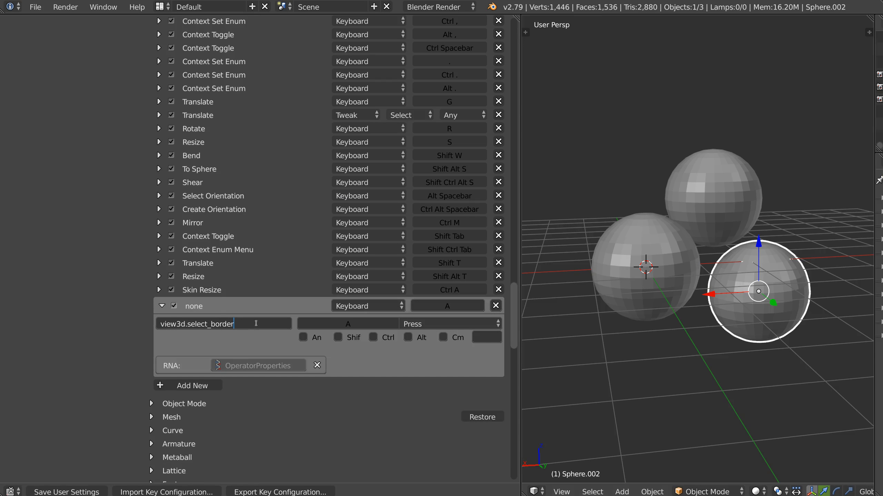
{"action": "key", "text": "Return"}
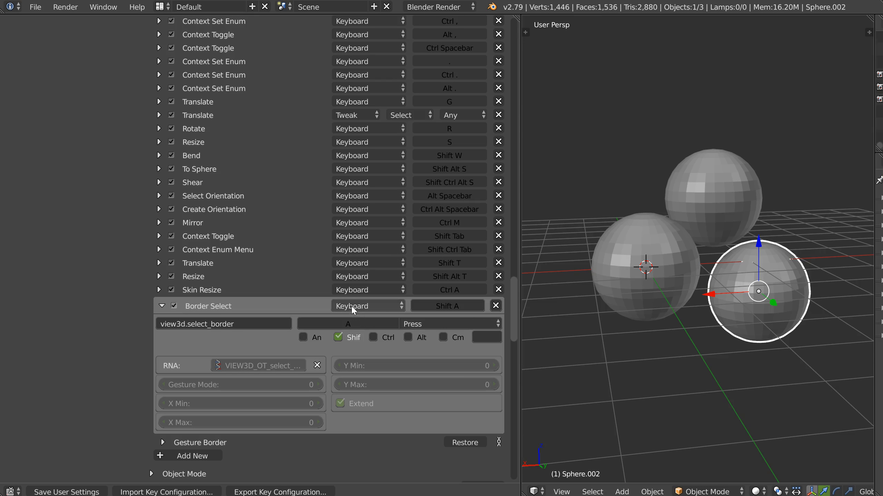
Map the new Shift-modified Border Select entry to a Tweak of the Select mouse, direction Any, and collapse it.
{"action": "left_click", "coordinate": [354, 307]}
{"action": "left_click", "coordinate": [353, 278]}
{"action": "left_click", "coordinate": [397, 306]}
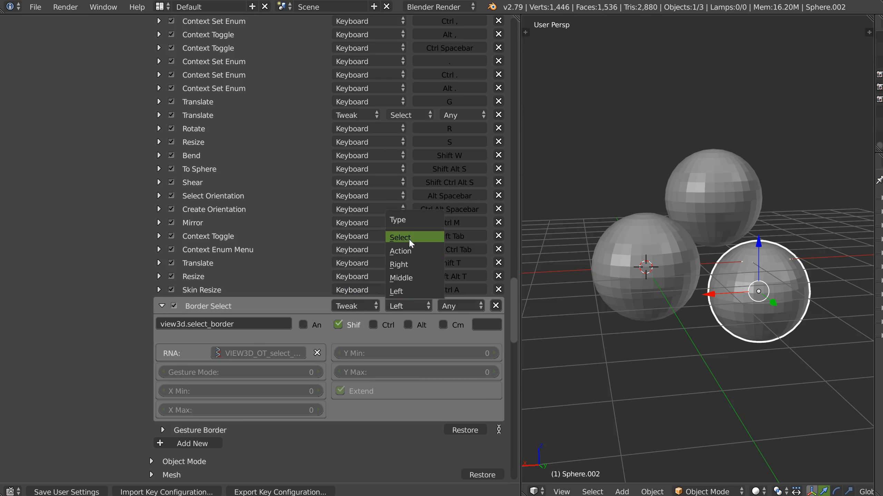
{"action": "left_click", "coordinate": [407, 238]}
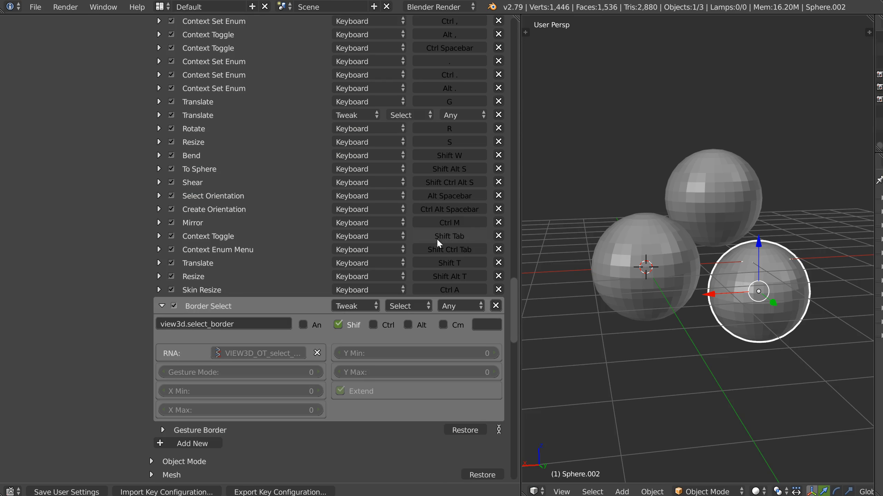
{"action": "left_click", "coordinate": [160, 309]}
Add another shortcut with the operator view3d.select_border and enable its Ctrl modifier.
{"action": "left_click", "coordinate": [160, 316]}
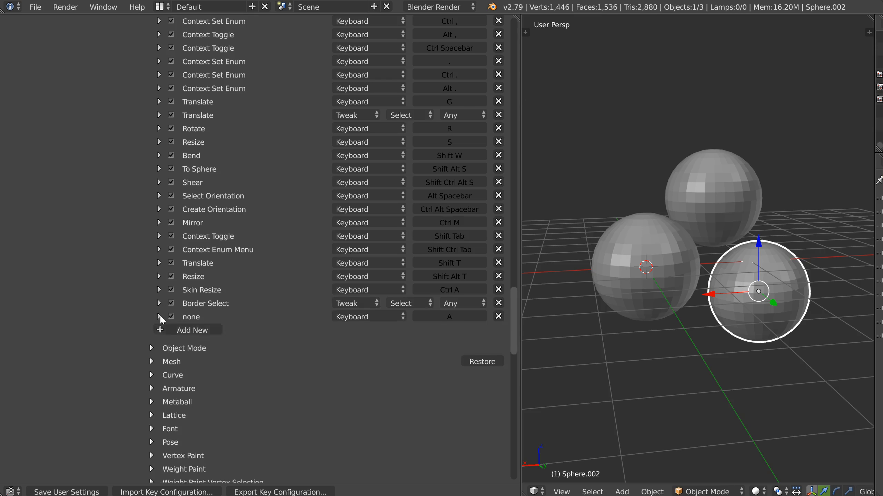
{"action": "left_click", "coordinate": [158, 317]}
{"action": "left_click", "coordinate": [234, 337]}
{"action": "type", "text": "view3d.select_border"}
{"action": "key", "text": "Return"}
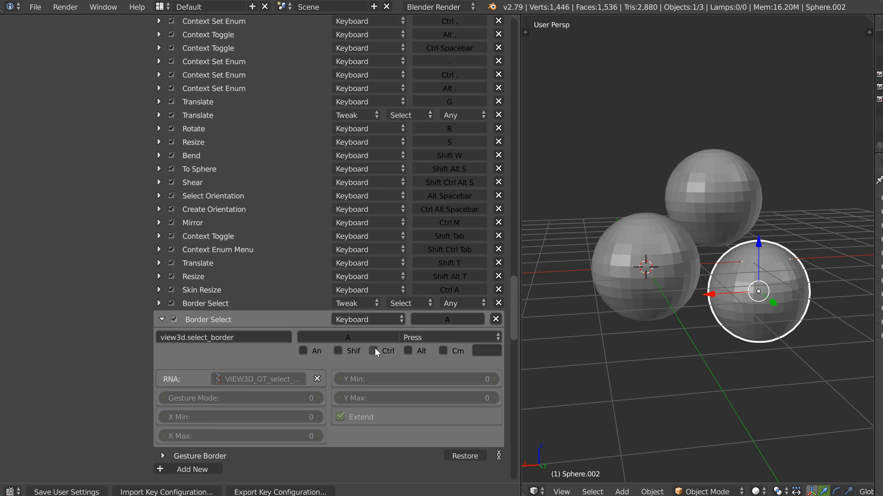
{"action": "left_click", "coordinate": [373, 351]}
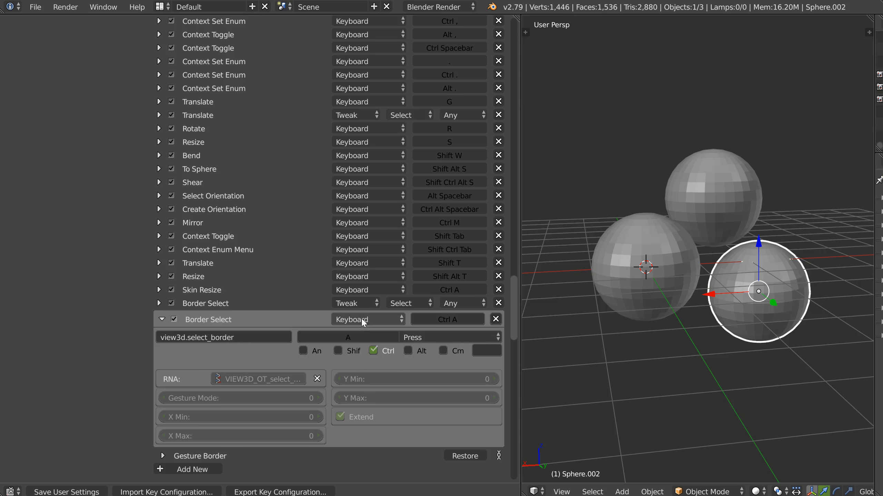
Map the Ctrl Border Select entry to a Tweak of the Select mouse, compare both new entries with the browser reference, and collapse them.
{"action": "left_click", "coordinate": [368, 320]}
{"action": "left_click", "coordinate": [351, 239]}
{"action": "left_click", "coordinate": [395, 319]}
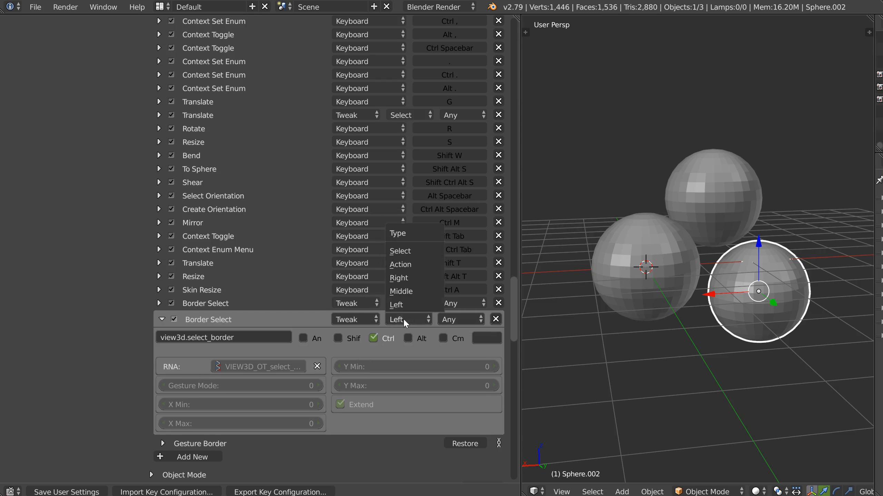
{"action": "left_click", "coordinate": [401, 251]}
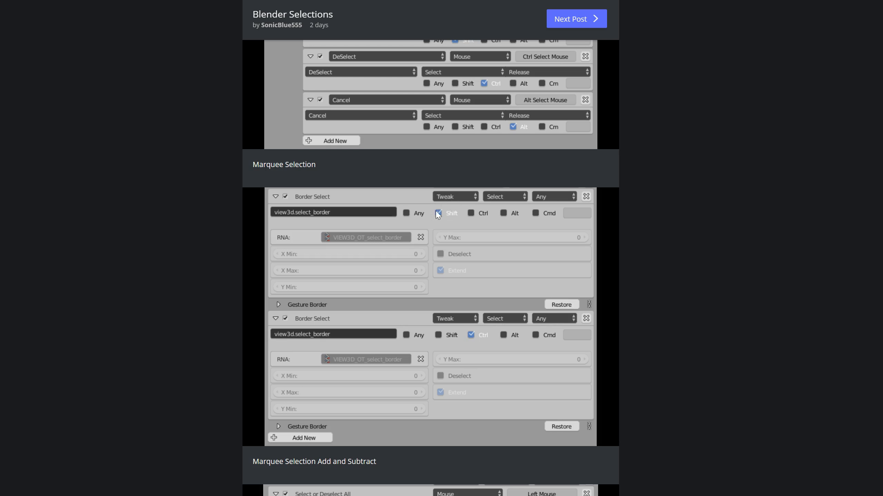
{"action": "key", "text": "alt+Tab"}
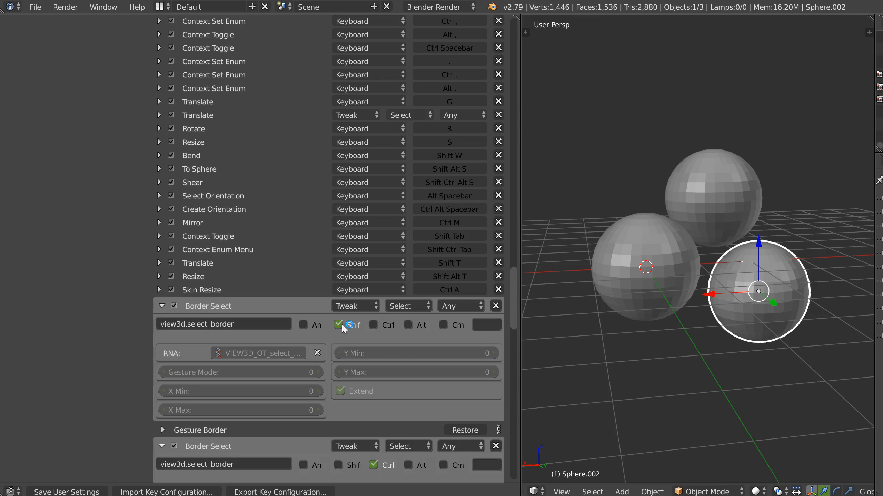
{"action": "left_click", "coordinate": [163, 304]}
{"action": "left_click", "coordinate": [161, 320]}
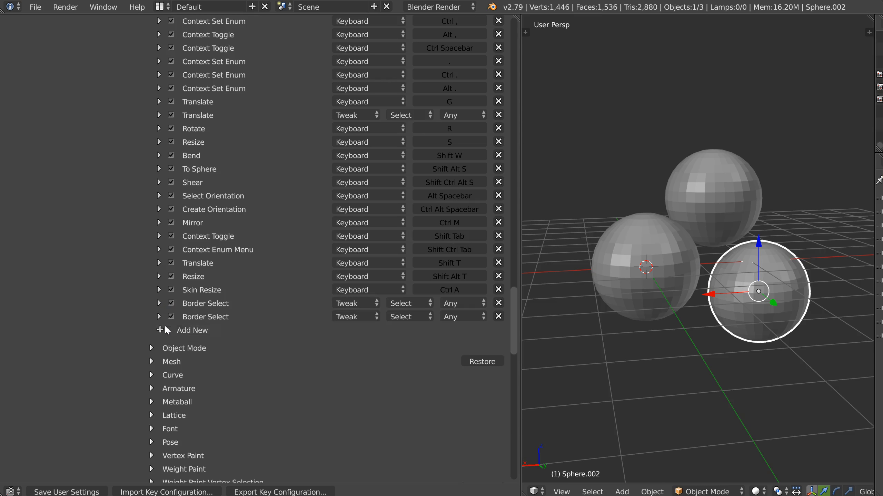
Test the marquee shortcuts on the three spheres, adding with Shift, subtracting with Ctrl, and toggling the selection of all objects.
{"action": "left_click_drag", "start_coordinate": [790, 176], "coordinate": [748, 222], "text": "shift"}
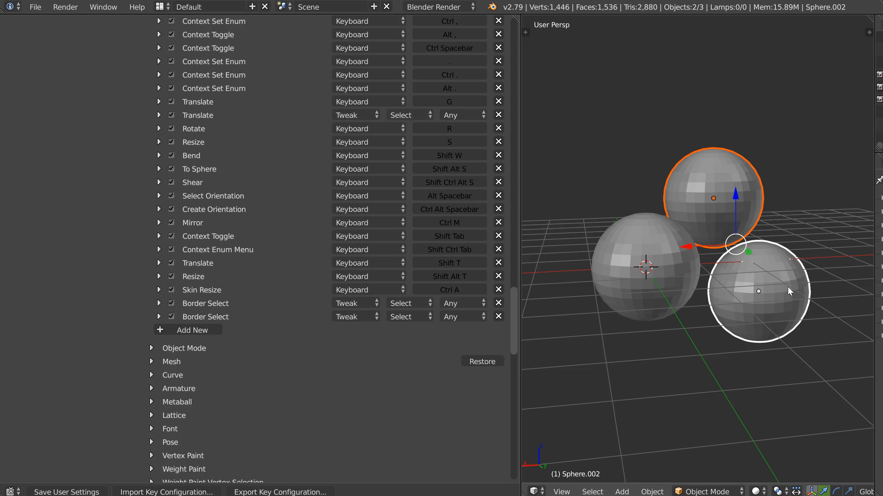
{"action": "left_click_drag", "start_coordinate": [818, 272], "coordinate": [775, 312], "text": "ctrl"}
{"action": "left_click_drag", "start_coordinate": [797, 175], "coordinate": [735, 252], "text": "ctrl"}
{"action": "key", "text": "a"}
{"action": "left_click_drag", "start_coordinate": [595, 196], "coordinate": [638, 240], "text": "ctrl"}
{"action": "left_click_drag", "start_coordinate": [732, 132], "coordinate": [743, 202], "text": "ctrl"}
{"action": "left_click_drag", "start_coordinate": [830, 269], "coordinate": [786, 314], "text": "ctrl"}
{"action": "key", "text": "a"}
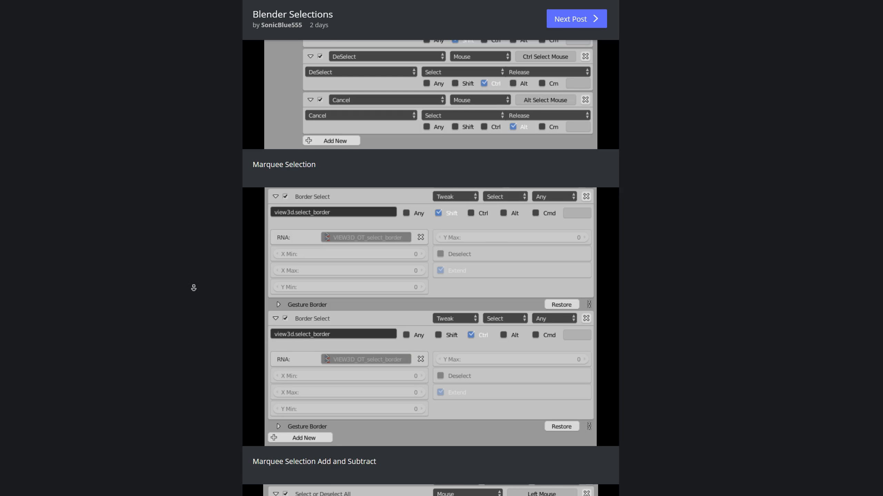
Check the next reference image in the browser and add a 3D View shortcut with the operator select_or_deselect_all.
{"action": "scroll", "coordinate": [193, 288], "scroll_direction": "down", "scroll_amount": 7}
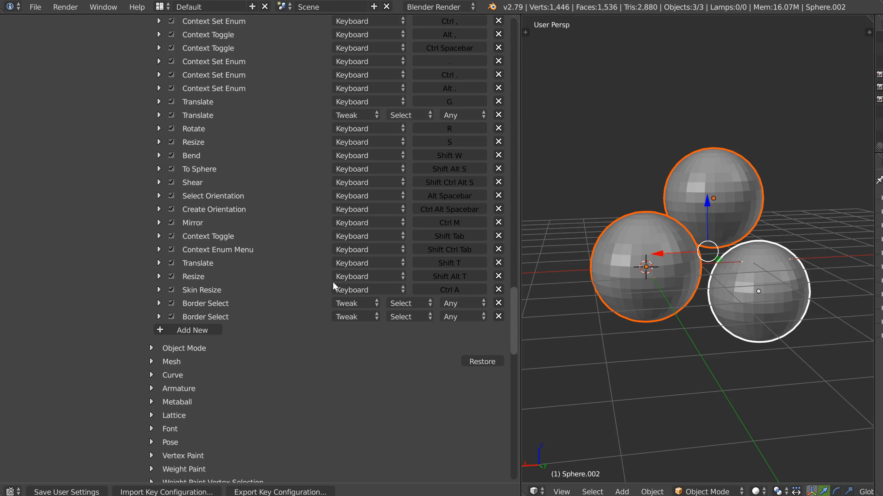
{"action": "left_click", "coordinate": [178, 329]}
{"action": "left_click", "coordinate": [161, 333]}
{"action": "left_click", "coordinate": [208, 347]}
{"action": "type", "text": "select_"}
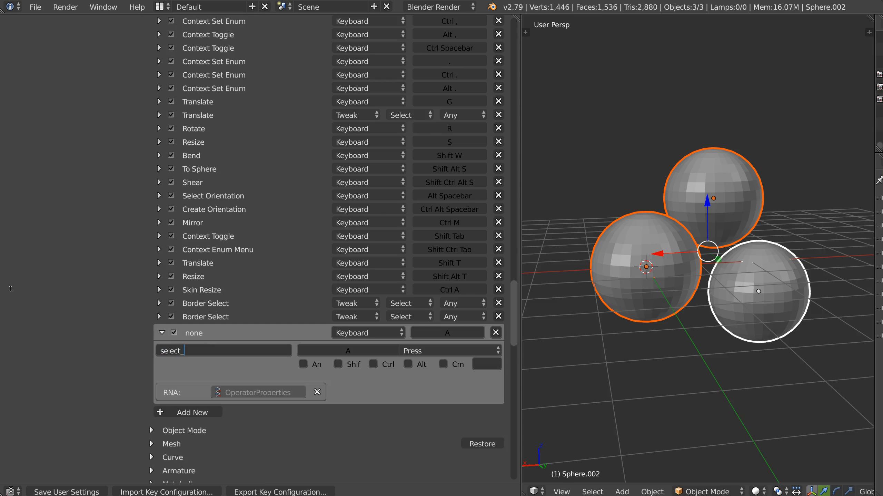
{"action": "type", "text": "or_deselect_all"}
{"action": "key", "text": "Return"}
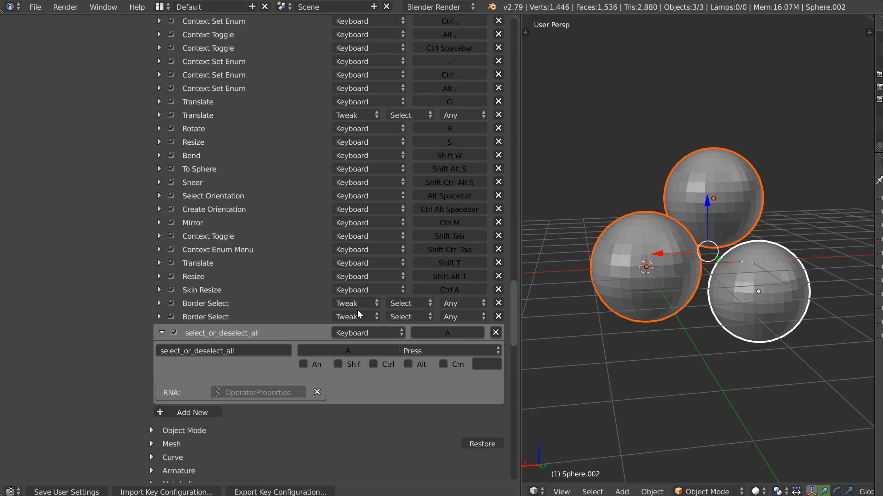
Map the select_or_deselect_all entry to the Left mouse on Press.
{"action": "left_click", "coordinate": [354, 333]}
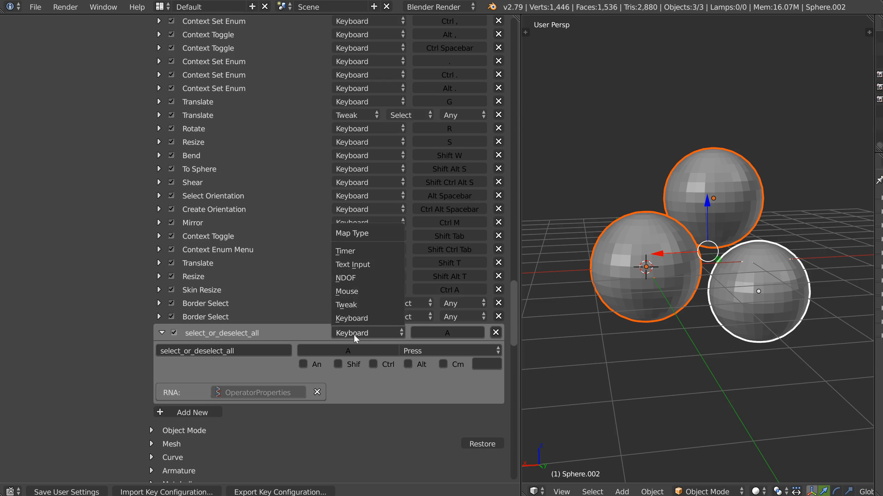
{"action": "left_click", "coordinate": [349, 290]}
{"action": "left_click", "coordinate": [329, 348]}
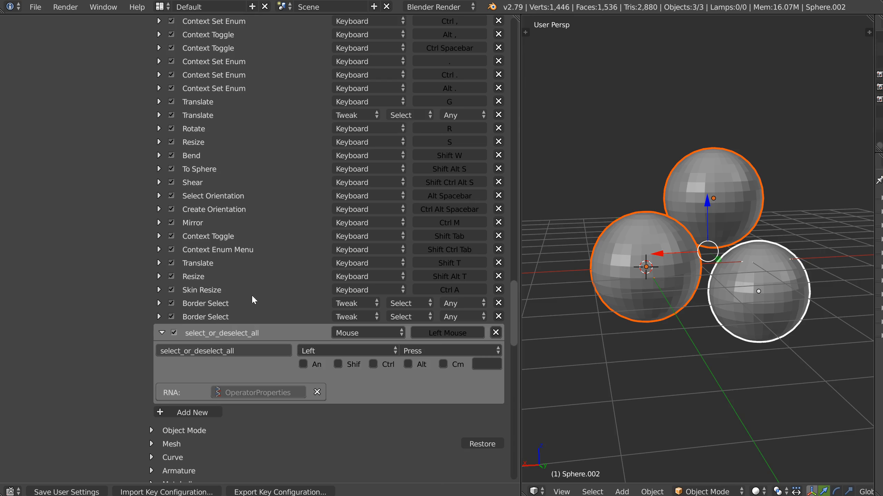
Check the operator prefix in the Ctrl Border Select entry and correct the new entry's operator to view3d.select_or_deselect_all.
{"action": "left_click", "coordinate": [158, 317]}
{"action": "left_click", "coordinate": [187, 338]}
{"action": "left_click_drag", "start_coordinate": [188, 338], "coordinate": [149, 337]}
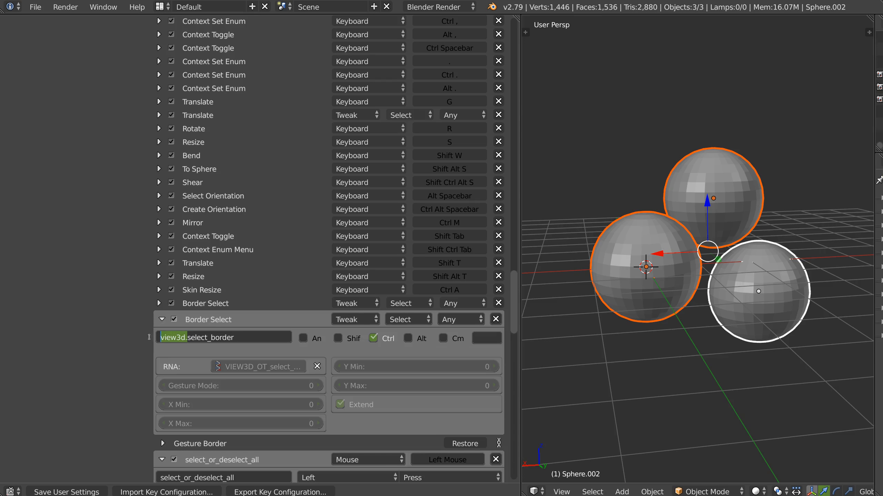
{"action": "left_click", "coordinate": [161, 319]}
{"action": "left_click", "coordinate": [161, 319]}
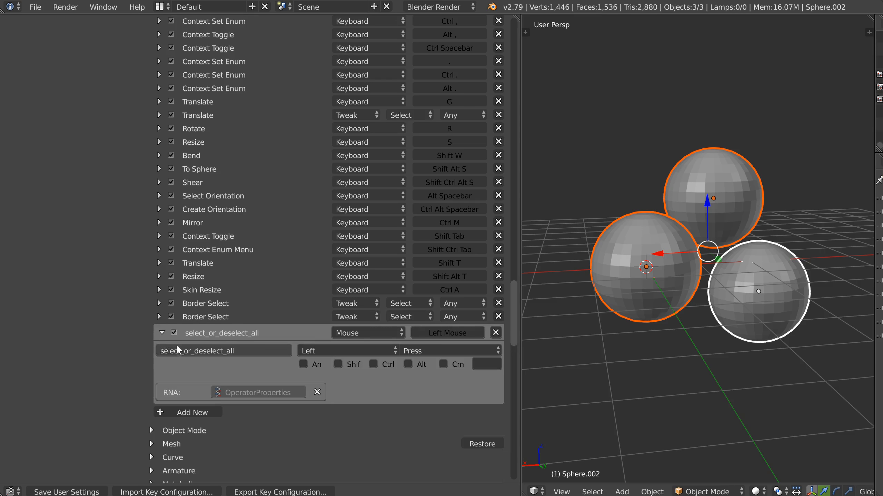
{"action": "left_click", "coordinate": [159, 351]}
{"action": "left_click", "coordinate": [160, 350]}
{"action": "type", "text": "view3d."}
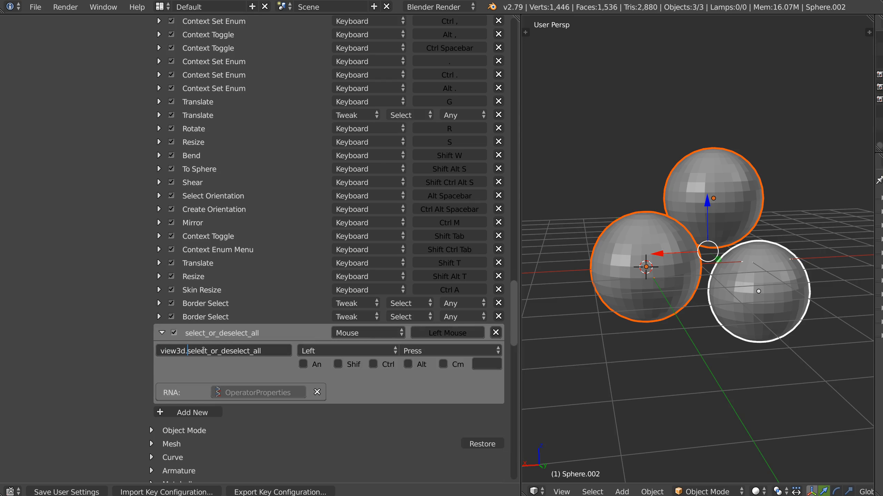
{"action": "key", "text": "Return"}
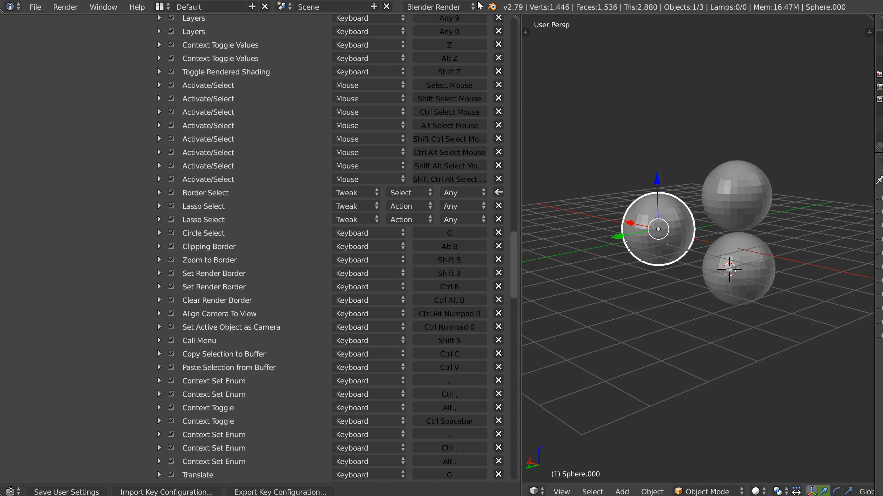
Select one of the overlapping spheres and enable Center in the unmodified Select Mouse Activate/Select entry.
{"action": "middle_click_drag", "start_coordinate": [650, 233], "coordinate": [666, 202]}
{"action": "right_click", "coordinate": [684, 187]}
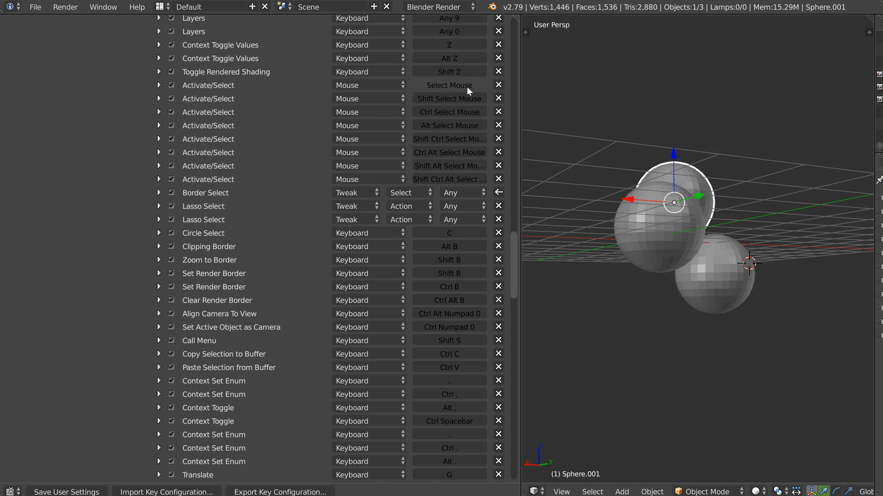
{"action": "left_click", "coordinate": [166, 86]}
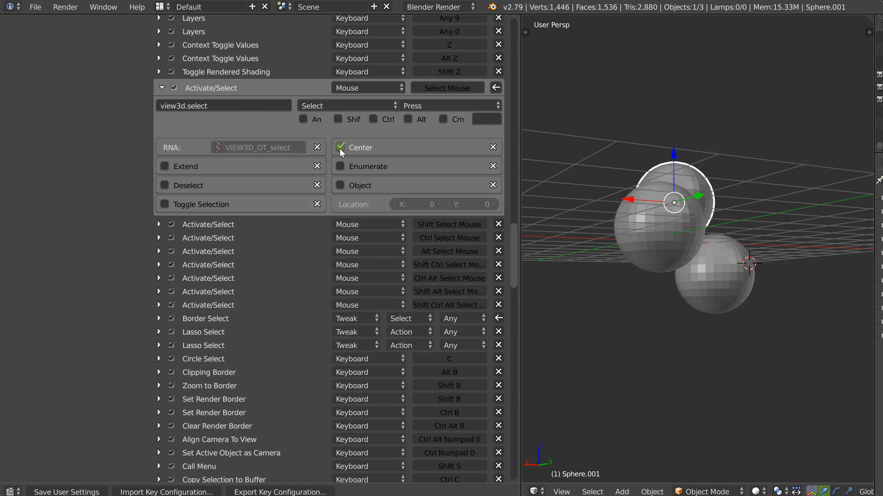
Test center-based selection by repeatedly picking between the two overlapping spheres in the viewport.
{"action": "left_click", "coordinate": [650, 211]}
{"action": "left_click", "coordinate": [691, 181]}
{"action": "left_click", "coordinate": [655, 187]}
{"action": "left_click", "coordinate": [694, 173]}
{"action": "left_click", "coordinate": [655, 183]}
{"action": "left_click", "coordinate": [691, 174]}
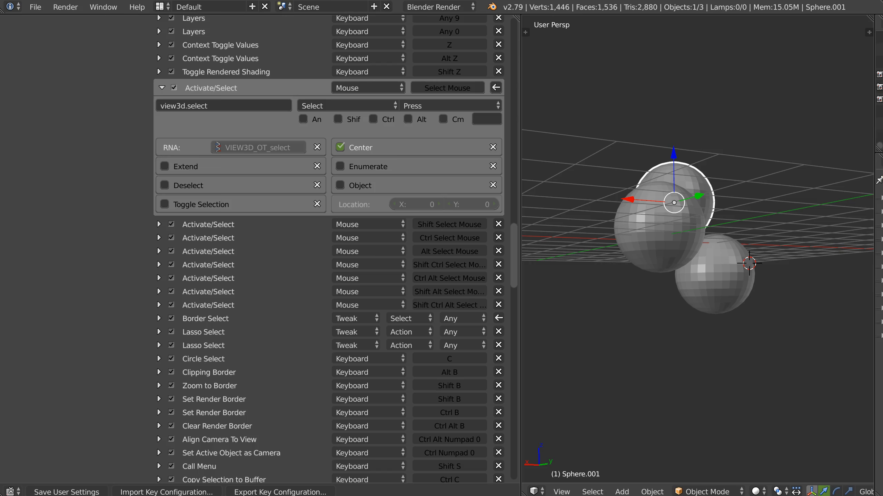
Disable Toggle Selection and enable Extend in the Shift Select Mouse Activate/Select entry.
{"action": "left_click", "coordinate": [161, 88]}
{"action": "left_click", "coordinate": [160, 96]}
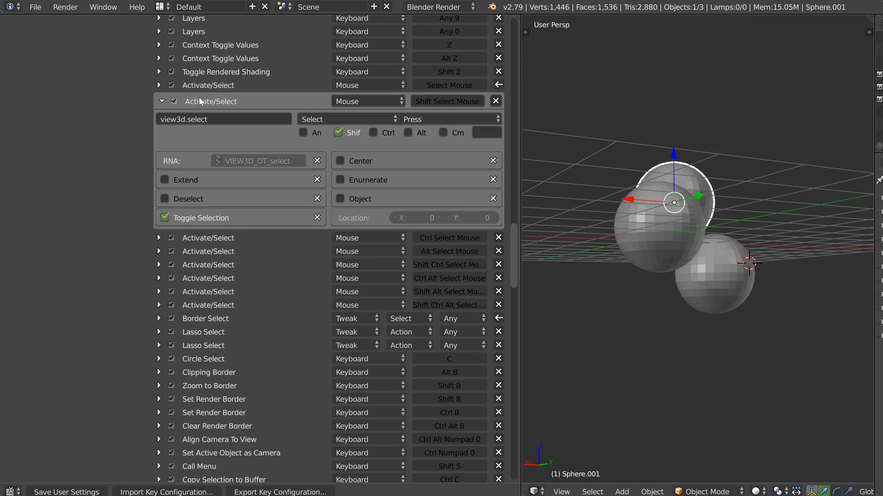
{"action": "left_click", "coordinate": [165, 218]}
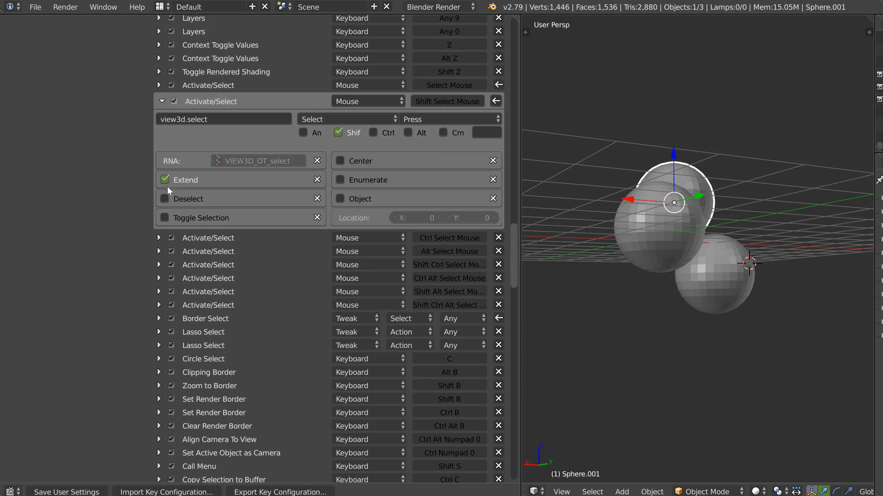
Test the Shift extend selection by adding each of the three spheres and picking already selected ones again.
{"action": "right_click", "coordinate": [673, 243], "text": "shift"}
{"action": "right_click", "coordinate": [715, 278], "text": "shift"}
{"action": "right_click", "coordinate": [652, 203], "text": "shift"}
{"action": "right_click", "coordinate": [662, 168], "text": "shift"}
{"action": "right_click", "coordinate": [650, 197], "text": "shift"}
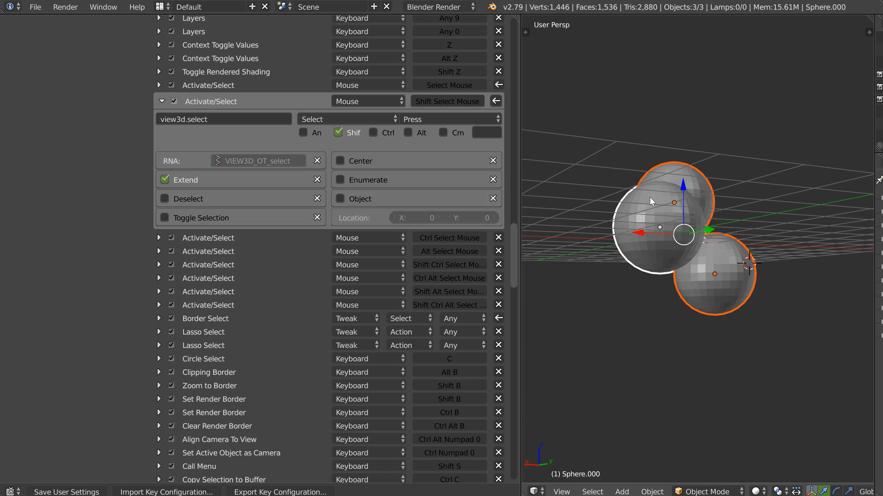
{"action": "right_click", "coordinate": [746, 280], "text": "shift"}
Set the Ctrl Select Mouse Activate/Select entry to Deselect, with Center and Object disabled, and select only the front sphere.
{"action": "left_click", "coordinate": [159, 237]}
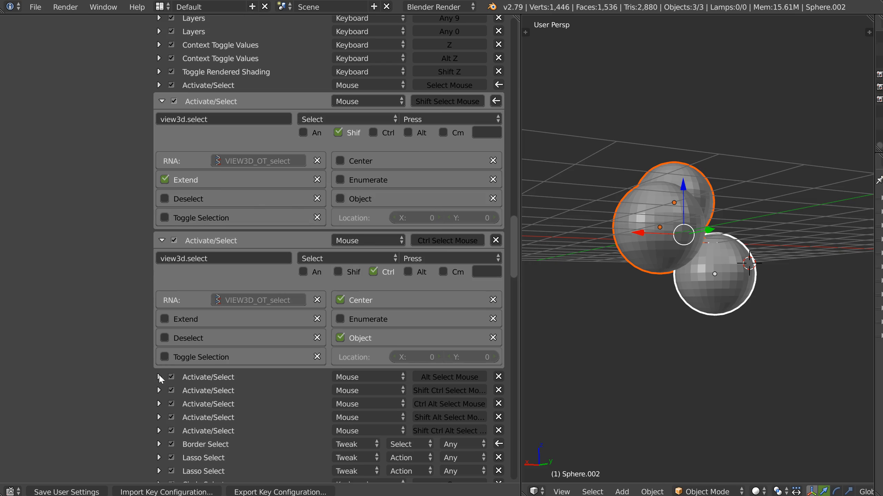
{"action": "left_click", "coordinate": [165, 333]}
{"action": "middle_click_drag", "start_coordinate": [720, 210], "coordinate": [670, 183]}
{"action": "right_click", "coordinate": [657, 215]}
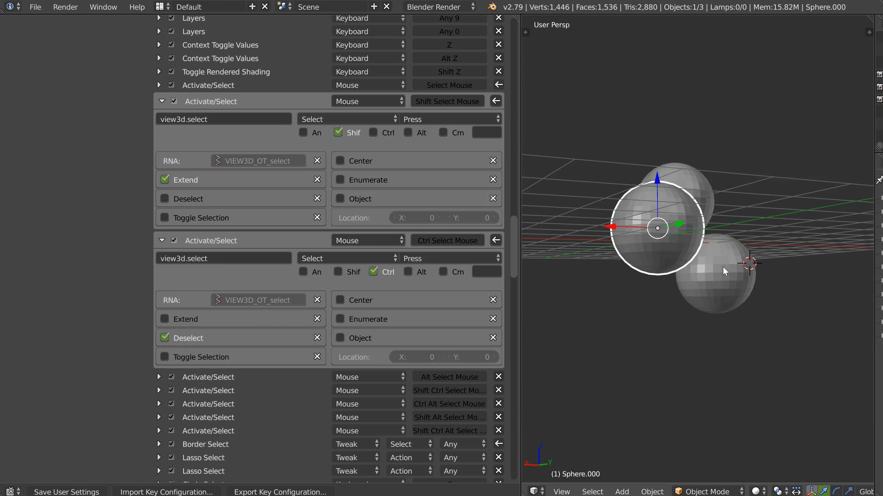
Test plain selection by picking individual spheres one after another from different view angles.
{"action": "left_click", "coordinate": [690, 185]}
{"action": "middle_click_drag", "start_coordinate": [717, 227], "coordinate": [746, 245]}
{"action": "left_click", "coordinate": [643, 258]}
{"action": "left_click", "coordinate": [662, 219]}
{"action": "left_click", "coordinate": [638, 227]}
{"action": "left_click", "coordinate": [663, 278]}
Marquee-select all three spheres, then test the Ctrl deselect and Shift extend picks on each one.
{"action": "left_click_drag", "start_coordinate": [755, 185], "coordinate": [607, 274]}
{"action": "left_click", "coordinate": [685, 291], "text": "ctrl"}
{"action": "left_click", "coordinate": [698, 205], "text": "ctrl"}
{"action": "left_click", "coordinate": [607, 240], "text": "ctrl"}
{"action": "left_click", "coordinate": [614, 240], "text": "shift"}
{"action": "left_click", "coordinate": [686, 200], "text": "shift"}
{"action": "left_click", "coordinate": [696, 279], "text": "shift"}
Enter Edit Mode on the upper sphere, marquee-select a block of its faces and extend it with two single picks.
{"action": "middle_click_drag", "start_coordinate": [673, 281], "coordinate": [700, 206]}
{"action": "scroll", "coordinate": [700, 206], "scroll_direction": "up", "scroll_amount": 1}
{"action": "left_click", "coordinate": [681, 212]}
{"action": "scroll", "coordinate": [680, 213], "scroll_direction": "up", "scroll_amount": 4}
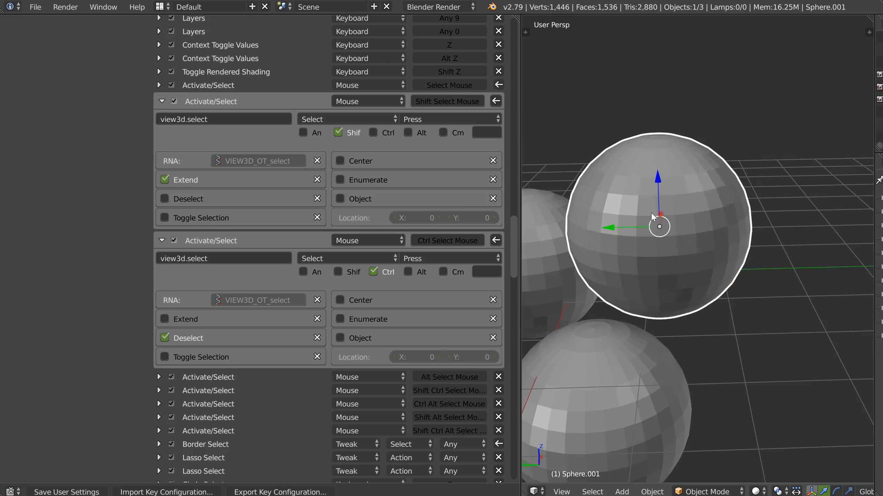
{"action": "key", "text": "Tab"}
{"action": "left_click_drag", "start_coordinate": [707, 195], "coordinate": [632, 250]}
{"action": "middle_click_drag", "start_coordinate": [647, 283], "coordinate": [668, 264]}
{"action": "left_click", "coordinate": [668, 265], "text": "shift"}
{"action": "left_click", "coordinate": [647, 265], "text": "shift"}
Test the Ctrl deselect by removing eleven faces one by one from the selected block.
{"action": "middle_click_drag", "start_coordinate": [609, 266], "coordinate": [618, 261]}
{"action": "left_click", "coordinate": [650, 262], "text": "ctrl"}
{"action": "left_click", "coordinate": [674, 262], "text": "ctrl"}
{"action": "left_click", "coordinate": [695, 260], "text": "ctrl"}
{"action": "left_click", "coordinate": [694, 240], "text": "ctrl"}
{"action": "left_click", "coordinate": [675, 237], "text": "ctrl"}
{"action": "left_click", "coordinate": [652, 238], "text": "ctrl"}
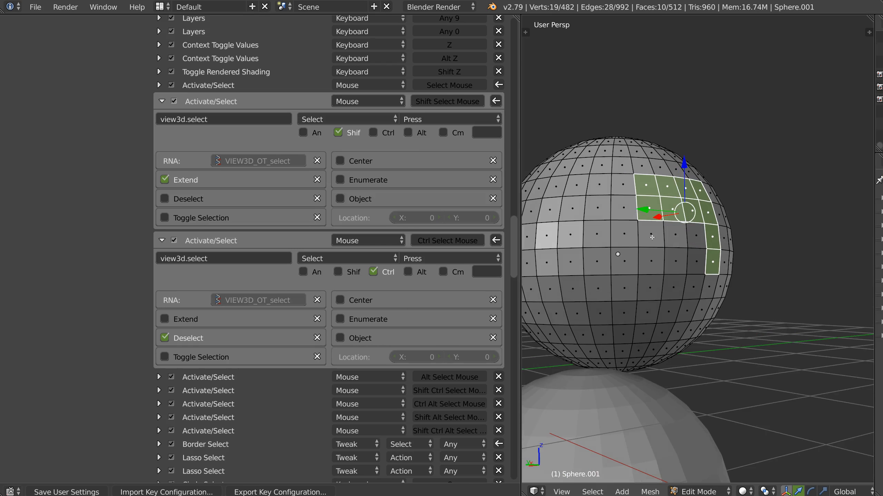
{"action": "left_click", "coordinate": [647, 192], "text": "ctrl"}
{"action": "left_click", "coordinate": [667, 188], "text": "ctrl"}
{"action": "left_click", "coordinate": [687, 191], "text": "ctrl"}
{"action": "left_click", "coordinate": [672, 210], "text": "ctrl"}
{"action": "left_click", "coordinate": [649, 211], "text": "ctrl"}
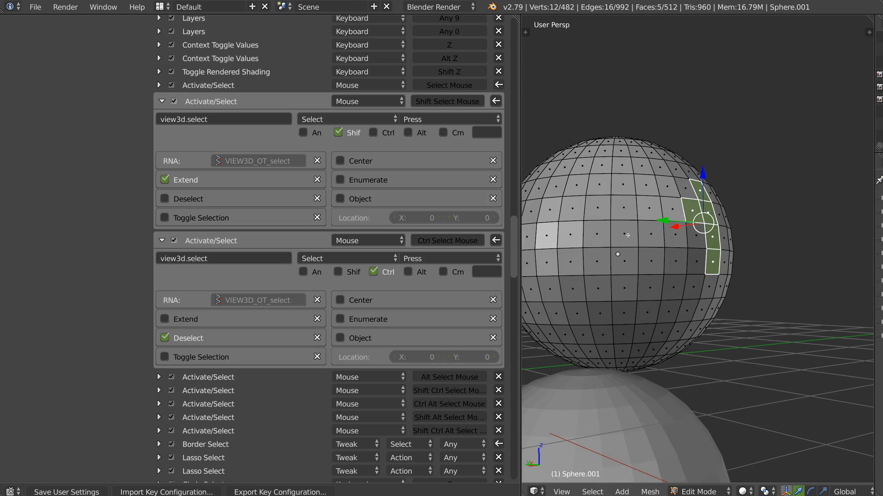
Marquee-select a new block of faces, extend it with a single face and further marquees, and subtract a marquee area.
{"action": "middle_click_drag", "start_coordinate": [628, 235], "coordinate": [635, 239]}
{"action": "left_click_drag", "start_coordinate": [629, 188], "coordinate": [569, 271]}
{"action": "middle_click_drag", "start_coordinate": [706, 197], "coordinate": [670, 208]}
{"action": "left_click", "coordinate": [670, 207], "text": "shift"}
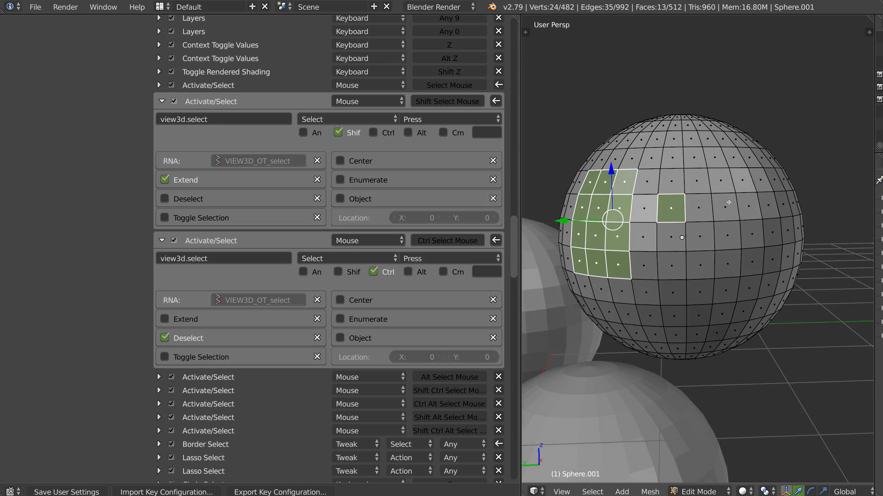
{"action": "left_click_drag", "start_coordinate": [732, 205], "coordinate": [680, 274], "text": "shift"}
{"action": "middle_click_drag", "start_coordinate": [705, 240], "coordinate": [687, 237]}
{"action": "left_click_drag", "start_coordinate": [724, 183], "coordinate": [669, 182], "text": "shift"}
{"action": "middle_click_drag", "start_coordinate": [695, 212], "coordinate": [773, 207]}
{"action": "left_click_drag", "start_coordinate": [776, 239], "coordinate": [776, 210], "text": "ctrl"}
Deselect a column of four faces one by one and add the same faces back with Shift picks.
{"action": "middle_click_drag", "start_coordinate": [634, 243], "coordinate": [740, 251]}
{"action": "left_click", "coordinate": [740, 261], "text": "ctrl"}
{"action": "left_click", "coordinate": [739, 234], "text": "ctrl"}
{"action": "left_click", "coordinate": [741, 206], "text": "ctrl"}
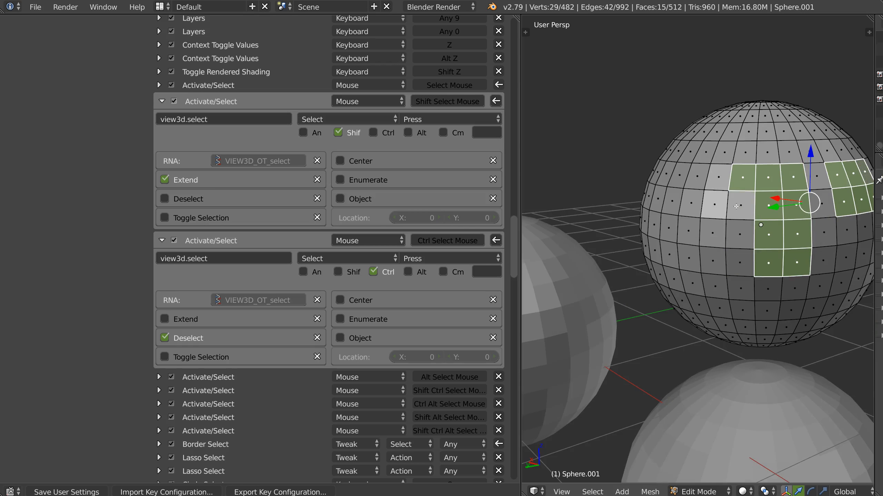
{"action": "left_click", "coordinate": [743, 179], "text": "ctrl"}
{"action": "left_click", "coordinate": [742, 261], "text": "shift"}
{"action": "left_click", "coordinate": [740, 234], "text": "shift"}
{"action": "left_click", "coordinate": [741, 206], "text": "shift"}
{"action": "left_click", "coordinate": [743, 180], "text": "shift"}
Select a single face and test the Shift Ctrl Pick Shortest Path toward four other faces around it.
{"action": "middle_click_drag", "start_coordinate": [653, 202], "coordinate": [713, 204]}
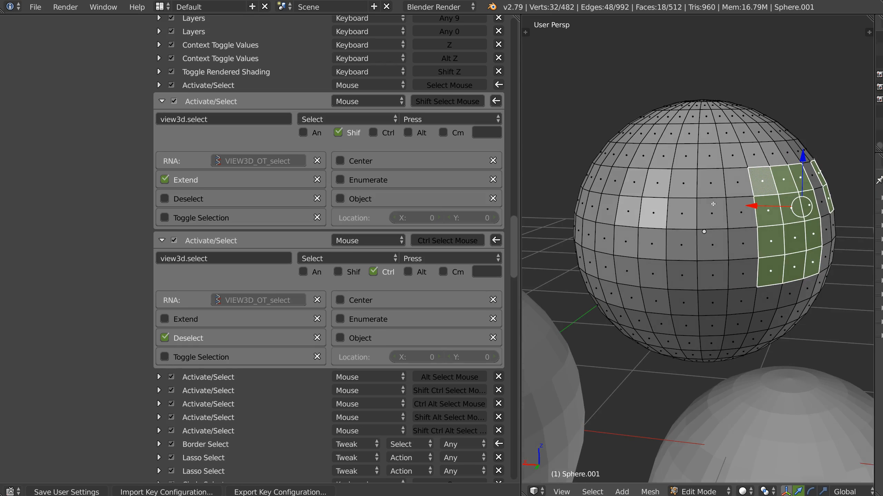
{"action": "left_click", "coordinate": [703, 181]}
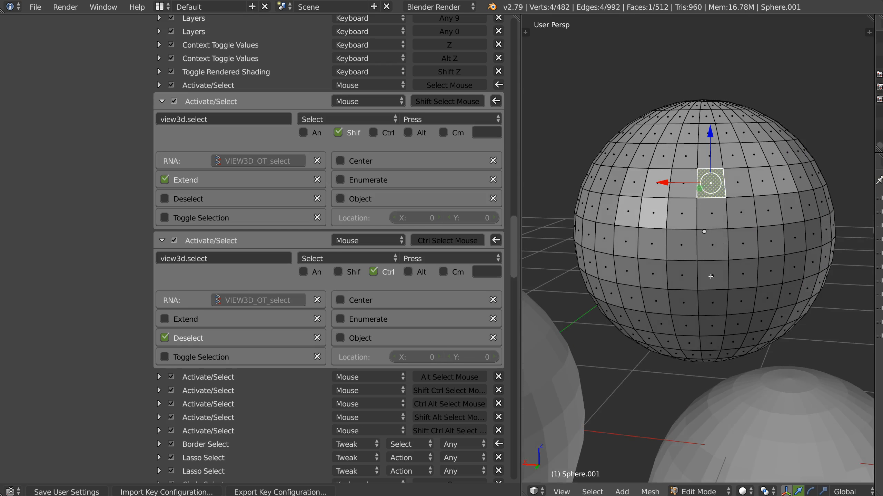
{"action": "left_click", "coordinate": [710, 277], "text": "ctrl+shift"}
{"action": "left_click", "coordinate": [627, 272], "text": "ctrl+shift"}
{"action": "left_click", "coordinate": [635, 183], "text": "ctrl+shift"}
{"action": "left_click", "coordinate": [683, 183], "text": "ctrl+shift"}
Fill rectangular face regions between a picked start face and an opposite corner face on four areas of the sphere.
{"action": "middle_click_drag", "start_coordinate": [598, 214], "coordinate": [862, 207]}
{"action": "left_click", "coordinate": [776, 196]}
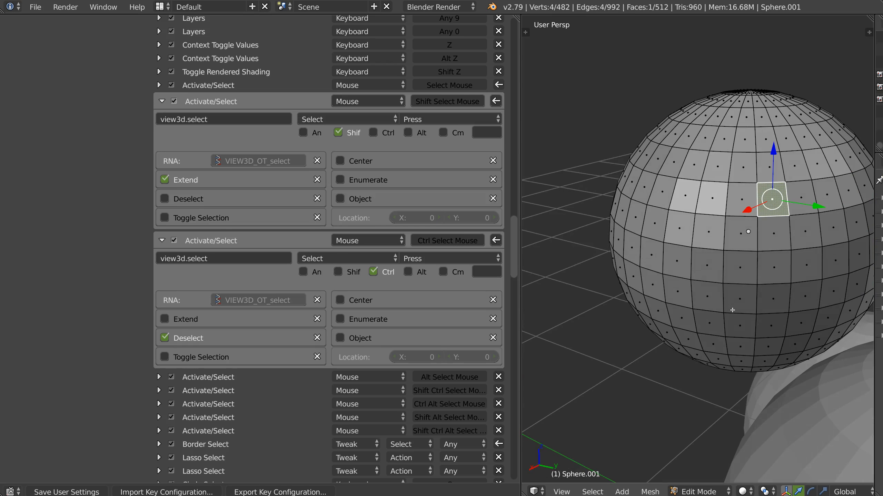
{"action": "left_click", "coordinate": [671, 295], "text": "ctrl+shift"}
{"action": "middle_click_drag", "start_coordinate": [670, 295], "coordinate": [694, 213]}
{"action": "left_click", "coordinate": [696, 194]}
{"action": "left_click", "coordinate": [610, 282], "text": "ctrl+shift"}
{"action": "middle_click_drag", "start_coordinate": [610, 282], "coordinate": [626, 263]}
{"action": "left_click", "coordinate": [570, 195]}
{"action": "left_click", "coordinate": [550, 289], "text": "ctrl+shift"}
{"action": "middle_click_drag", "start_coordinate": [550, 289], "coordinate": [626, 194]}
{"action": "left_click", "coordinate": [634, 190]}
{"action": "left_click", "coordinate": [615, 306], "text": "ctrl+shift"}
Select a two-by-five block of faces from its opposite corners and add two more such blocks beside it.
{"action": "middle_click_drag", "start_coordinate": [615, 305], "coordinate": [707, 204]}
{"action": "left_click", "coordinate": [715, 205]}
{"action": "left_click", "coordinate": [706, 298], "text": "ctrl+shift"}
{"action": "middle_click_drag", "start_coordinate": [705, 298], "coordinate": [671, 230]}
{"action": "left_click", "coordinate": [658, 206], "text": "shift"}
{"action": "left_click", "coordinate": [639, 292], "text": "ctrl+shift"}
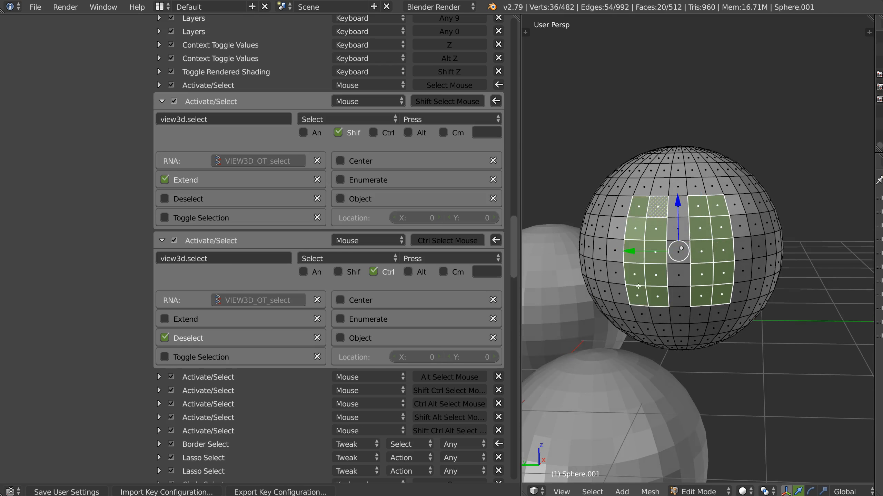
{"action": "middle_click_drag", "start_coordinate": [638, 287], "coordinate": [619, 223]}
{"action": "left_click", "coordinate": [617, 207], "text": "shift"}
{"action": "left_click", "coordinate": [599, 291], "text": "ctrl+shift"}
Subtract faces from the last block and clear the remaining face selection.
{"action": "left_click_drag", "start_coordinate": [612, 207], "coordinate": [595, 294], "text": "ctrl"}
{"action": "mouse_move", "coordinate": [650, 240]}
{"action": "middle_mouse_down"}
{"action": "mouse_move", "coordinate": [612, 228]}
{"action": "mouse_move", "coordinate": [678, 222]}
{"action": "mouse_move", "coordinate": [660, 229]}
{"action": "mouse_move", "coordinate": [680, 275]}
{"action": "mouse_move", "coordinate": [705, 289]}
{"action": "mouse_move", "coordinate": [644, 272]}
{"action": "mouse_move", "coordinate": [661, 292]}
{"action": "middle_mouse_up"}
{"action": "right_click", "coordinate": [705, 290]}
{"action": "scroll", "coordinate": [660, 292], "scroll_direction": "down", "scroll_amount": 1}
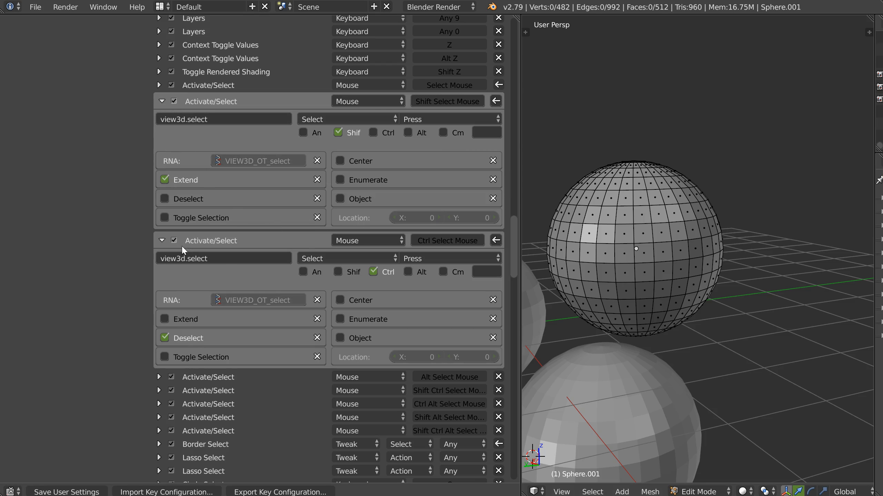
Collapse the Shift and Ctrl Activate/Select entries and review the options of the plain Select Mouse entry.
{"action": "left_click", "coordinate": [162, 241]}
{"action": "left_click", "coordinate": [162, 102]}
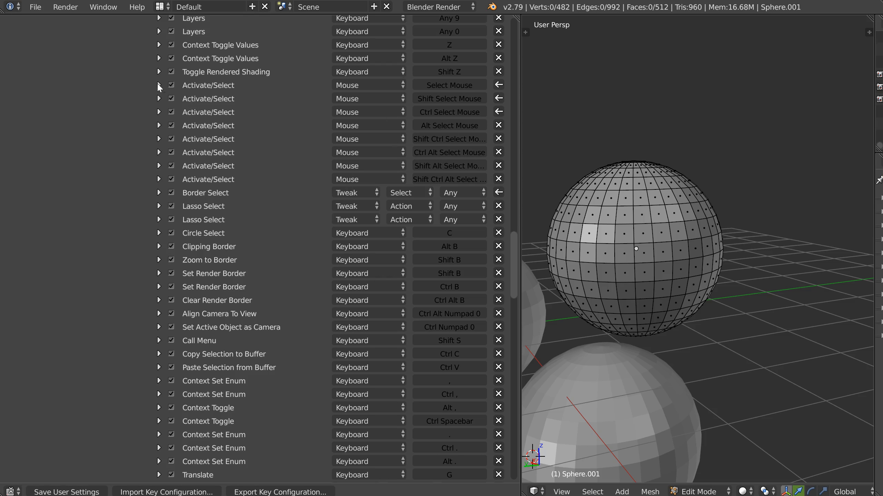
{"action": "left_click", "coordinate": [159, 85]}
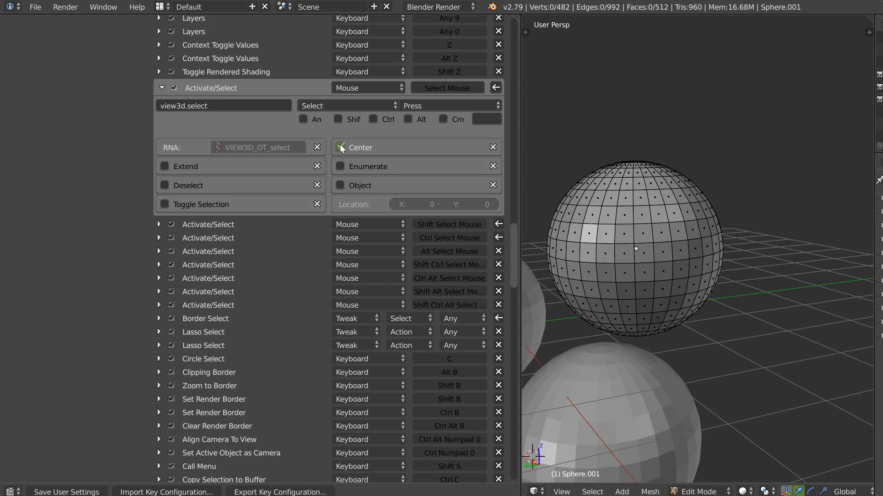
{"action": "left_click", "coordinate": [160, 88]}
Search the key bindings by name for "pic".
{"action": "scroll", "coordinate": [101, 251], "scroll_direction": "up", "scroll_amount": 20}
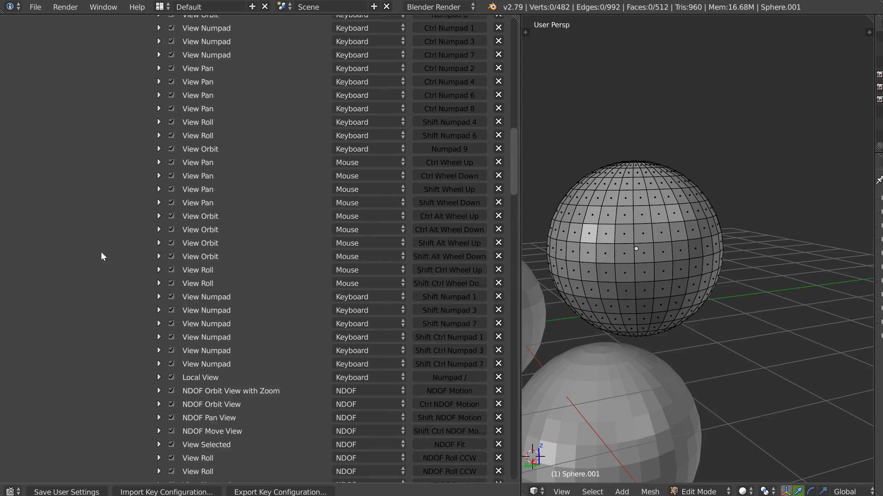
{"action": "left_click", "coordinate": [420, 44]}
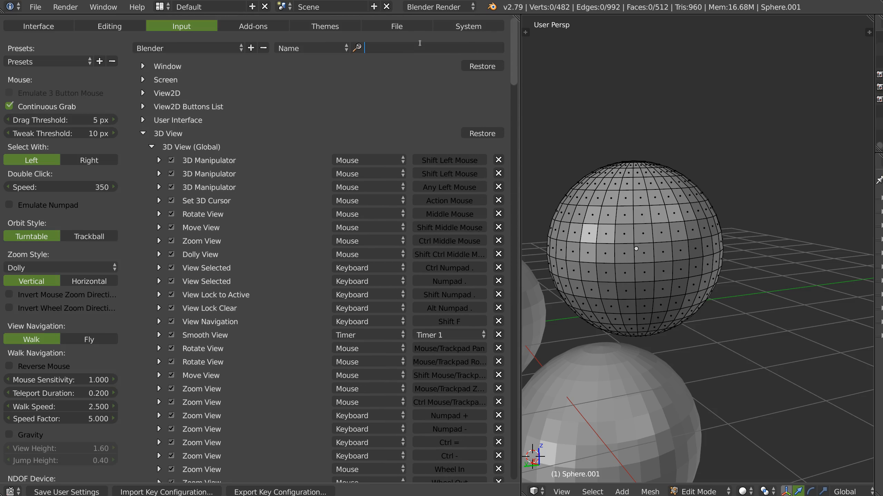
{"action": "type", "text": "pic"}
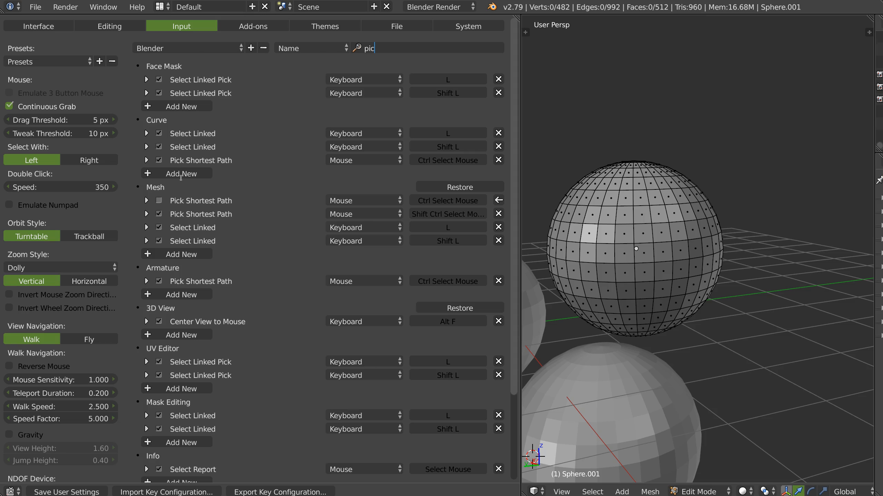
{"action": "key", "text": "Return"}
Re-enable the Mesh Pick Shortest Path entry on Ctrl Select Mouse and test marquee subtraction on selected faces.
{"action": "left_click", "coordinate": [624, 217]}
{"action": "middle_click_drag", "start_coordinate": [624, 216], "coordinate": [640, 216]}
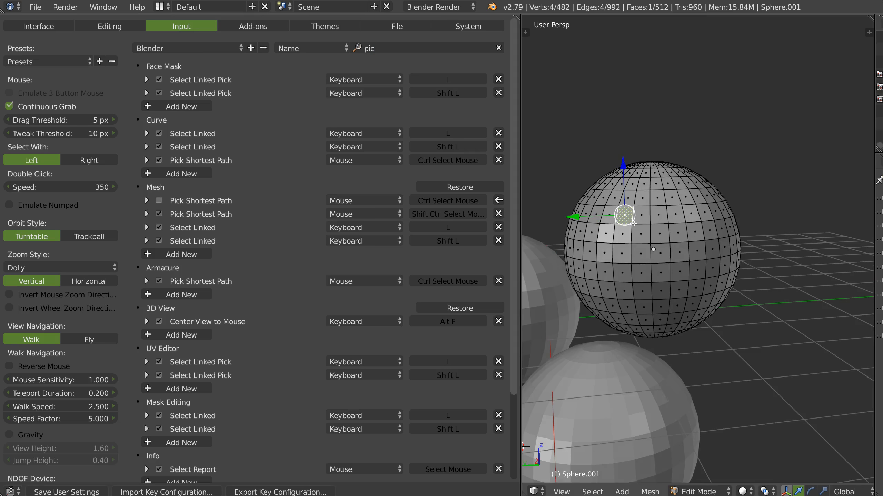
{"action": "left_click", "coordinate": [158, 201]}
{"action": "scroll", "coordinate": [671, 233], "scroll_direction": "up", "scroll_amount": 3}
{"action": "left_click_drag", "start_coordinate": [717, 196], "coordinate": [581, 314]}
{"action": "left_click_drag", "start_coordinate": [737, 348], "coordinate": [563, 309], "text": "ctrl"}
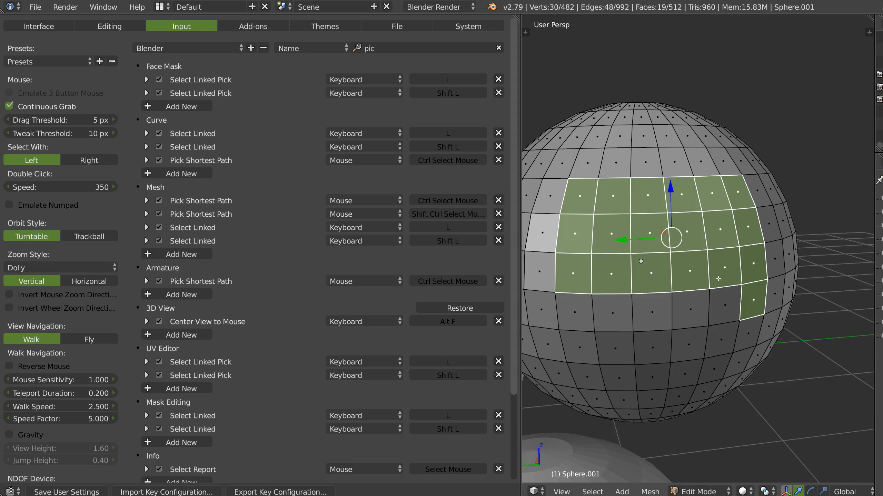
{"action": "left_click_drag", "start_coordinate": [718, 278], "coordinate": [566, 278], "text": "ctrl"}
{"action": "left_click_drag", "start_coordinate": [723, 200], "coordinate": [581, 293]}
{"action": "left_click_drag", "start_coordinate": [584, 209], "coordinate": [592, 272], "text": "ctrl"}
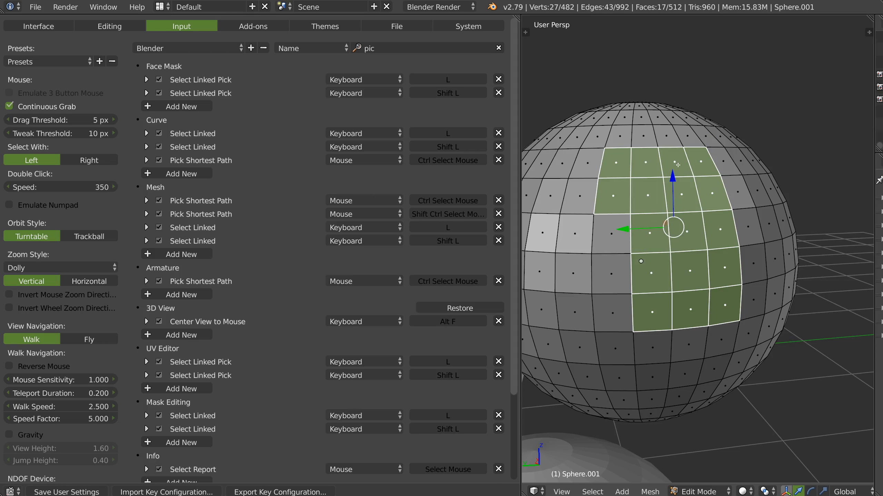
Disable the Mesh Pick Shortest Path entry on Ctrl Select Mouse and retest marquee subtraction on the sphere's faces.
{"action": "left_click", "coordinate": [160, 201]}
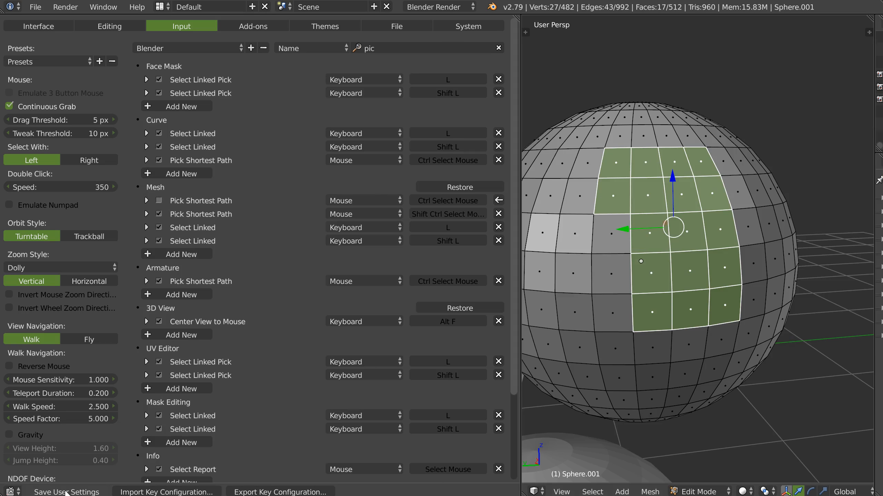
{"action": "scroll", "coordinate": [674, 227], "scroll_direction": "down", "scroll_amount": 5}
{"action": "scroll", "coordinate": [673, 227], "scroll_direction": "up", "scroll_amount": 3}
{"action": "left_click_drag", "start_coordinate": [719, 239], "coordinate": [665, 225], "text": "ctrl"}
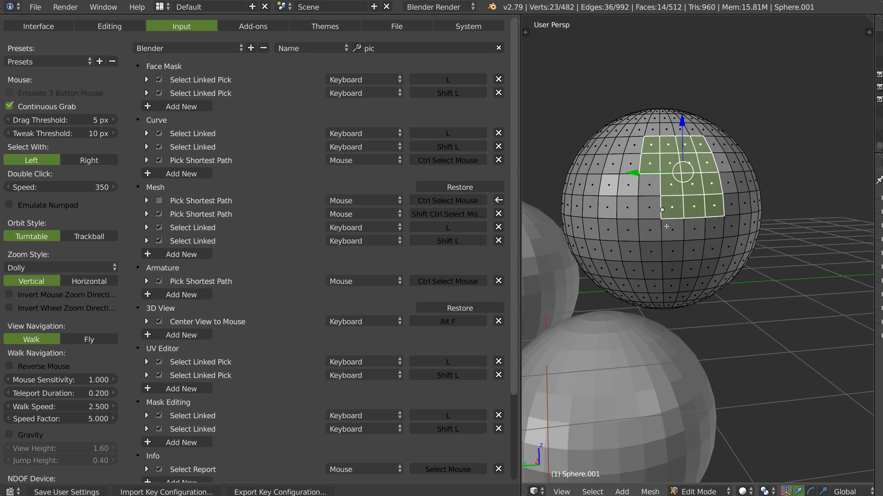
{"action": "left_click_drag", "start_coordinate": [718, 212], "coordinate": [638, 191], "text": "ctrl"}
{"action": "middle_click_drag", "start_coordinate": [637, 186], "coordinate": [658, 195]}
Select three separate rectangular face blocks around the sphere by extending start faces and filling to their opposite corners.
{"action": "left_click_drag", "start_coordinate": [638, 190], "coordinate": [610, 255]}
{"action": "middle_click_drag", "start_coordinate": [697, 239], "coordinate": [679, 228]}
{"action": "left_click_drag", "start_coordinate": [702, 189], "coordinate": [684, 272]}
{"action": "left_click", "coordinate": [638, 190]}
{"action": "left_click_drag", "start_coordinate": [638, 189], "coordinate": [623, 260]}
{"action": "left_click", "coordinate": [702, 189], "text": "shift"}
{"action": "left_click", "coordinate": [681, 261], "text": "ctrl+shift"}
{"action": "middle_click_drag", "start_coordinate": [701, 224], "coordinate": [674, 224]}
{"action": "left_click", "coordinate": [758, 190], "text": "shift"}
{"action": "left_click", "coordinate": [744, 267], "text": "ctrl+shift"}
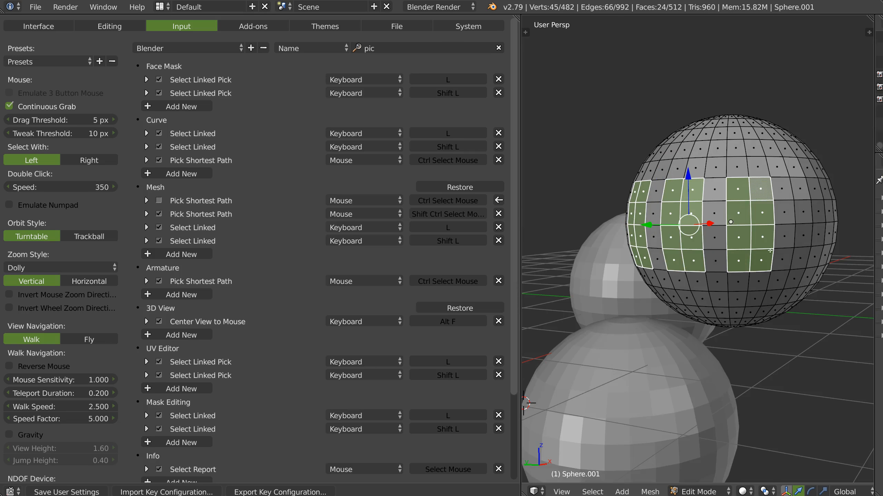
Return to Object Mode, clear the selection and marquee-select the spheres.
{"action": "scroll", "coordinate": [733, 248], "scroll_direction": "down", "scroll_amount": 3}
{"action": "middle_click_drag", "start_coordinate": [712, 253], "coordinate": [749, 261]}
{"action": "key", "text": "Tab"}
{"action": "key", "text": "a"}
{"action": "left_click_drag", "start_coordinate": [798, 205], "coordinate": [566, 361]}
Test the Shift extend selection in Object Mode by picking each of the three spheres repeatedly.
{"action": "left_click", "coordinate": [693, 350], "text": "shift"}
{"action": "left_click", "coordinate": [722, 251], "text": "shift"}
{"action": "left_click", "coordinate": [600, 254], "text": "shift"}
{"action": "double_click", "coordinate": [678, 340], "text": "shift"}
{"action": "double_click", "coordinate": [710, 238], "text": "shift"}
{"action": "left_click", "coordinate": [581, 301], "text": "shift"}
Marquee-select the spheres from a new angle and deselect everything.
{"action": "middle_click_drag", "start_coordinate": [605, 303], "coordinate": [665, 276]}
{"action": "left_click_drag", "start_coordinate": [731, 231], "coordinate": [585, 360]}
{"action": "key", "text": "a"}
{"action": "scroll", "coordinate": [795, 266], "scroll_direction": "down", "scroll_amount": 3}
{"action": "middle_click_drag", "start_coordinate": [683, 260], "coordinate": [683, 238]}
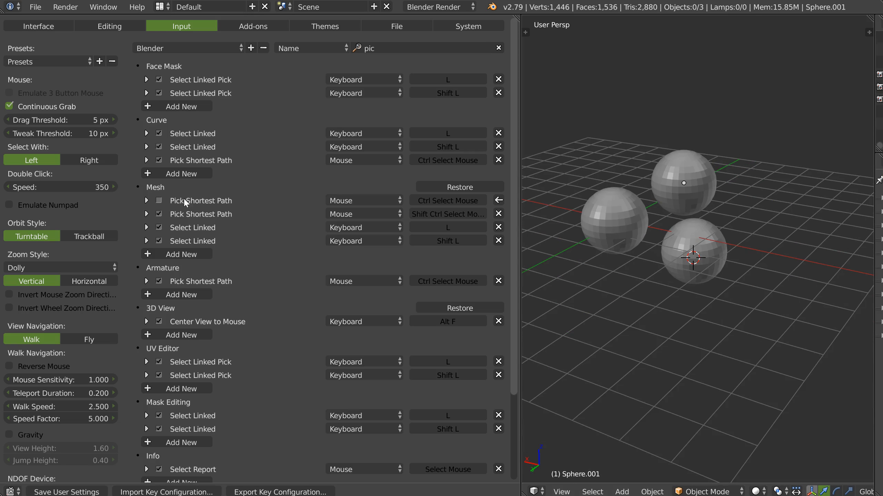
Select all three spheres by painting over them with Circle Select and leave the tool.
{"action": "middle_click_drag", "start_coordinate": [249, 249], "coordinate": [249, 248]}
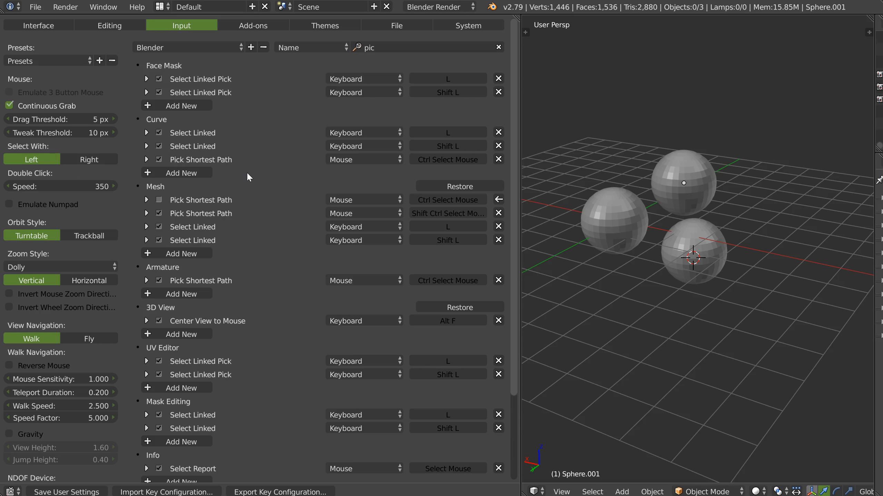
{"action": "key", "text": "c"}
{"action": "mouse_move", "coordinate": [689, 191]}
{"action": "left_mouse_down"}
{"action": "mouse_move", "coordinate": [680, 254]}
{"action": "mouse_move", "coordinate": [613, 240]}
{"action": "left_mouse_up"}
{"action": "key", "text": "Escape"}
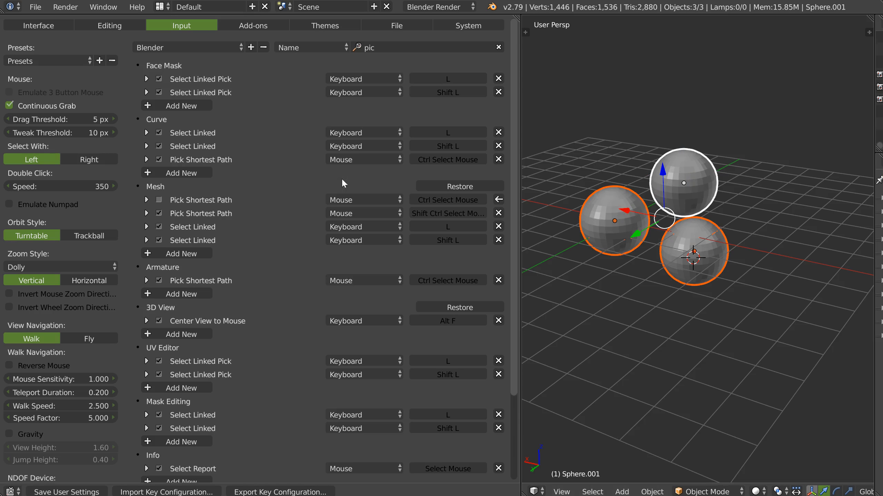